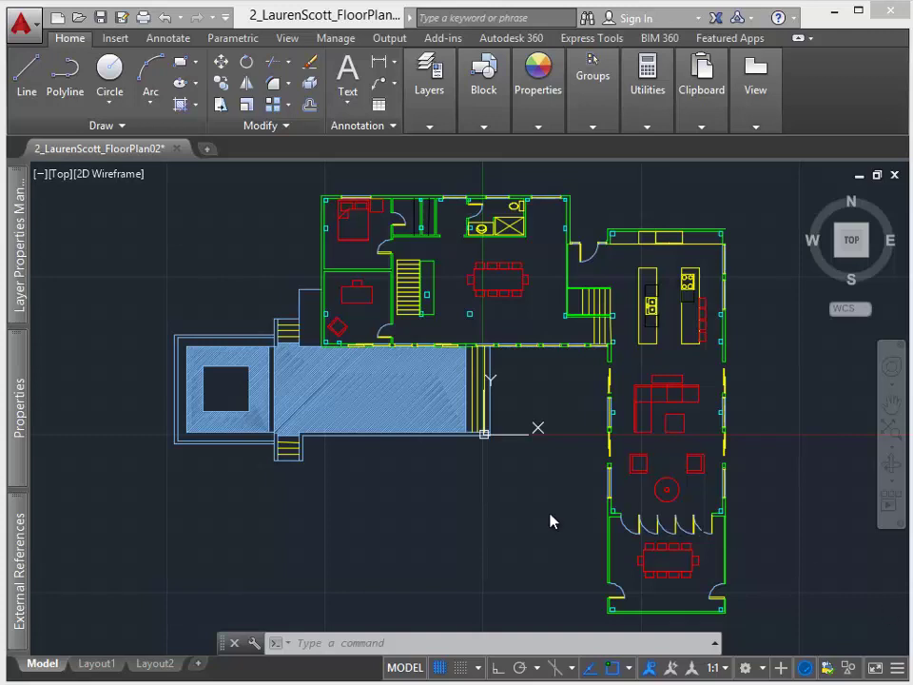
Step: Open the folder that holds the plot style tables and reposition its window to examine the available files
left_click(26, 27)
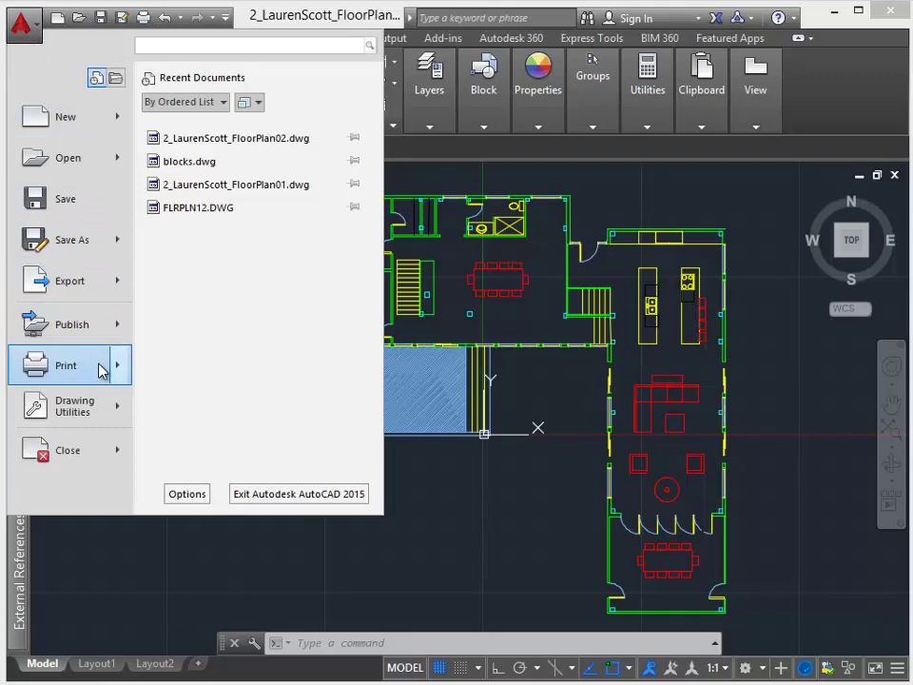
mouse_move(100, 367)
mouse_move(266, 468)
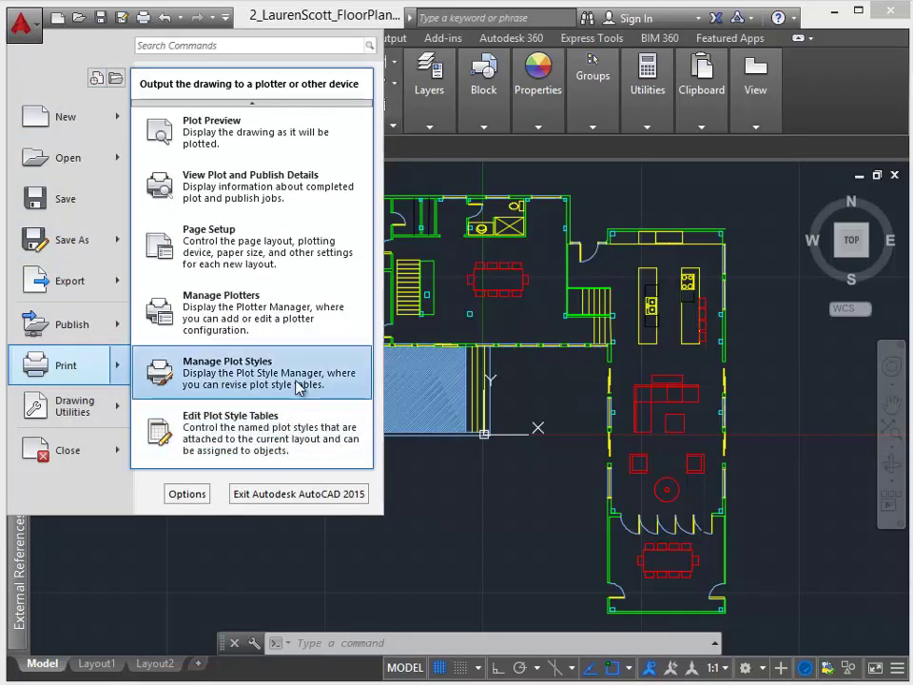
left_click(298, 386)
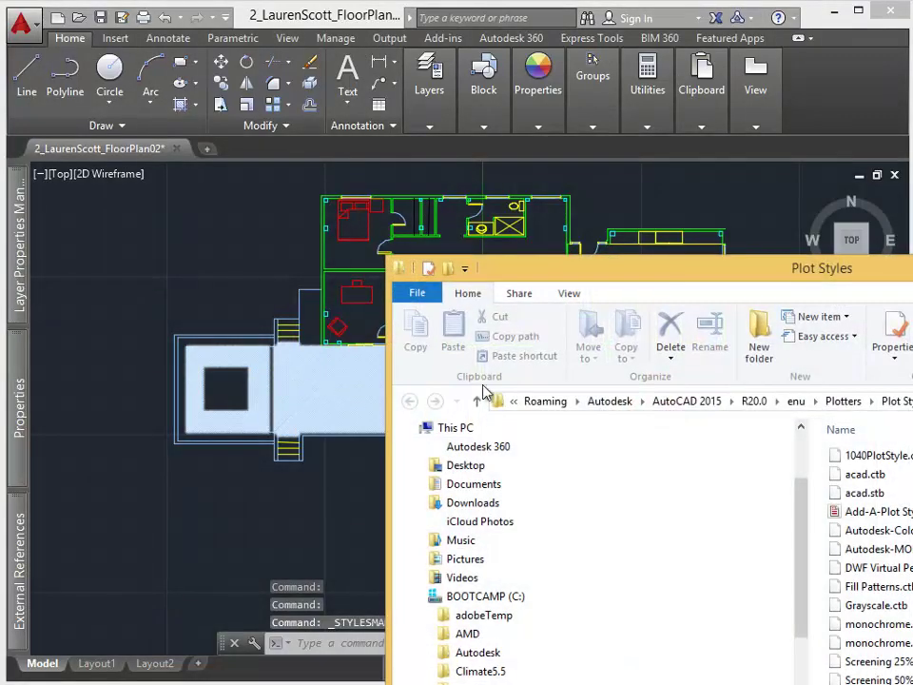
left_click_drag(748, 260, 435, 19)
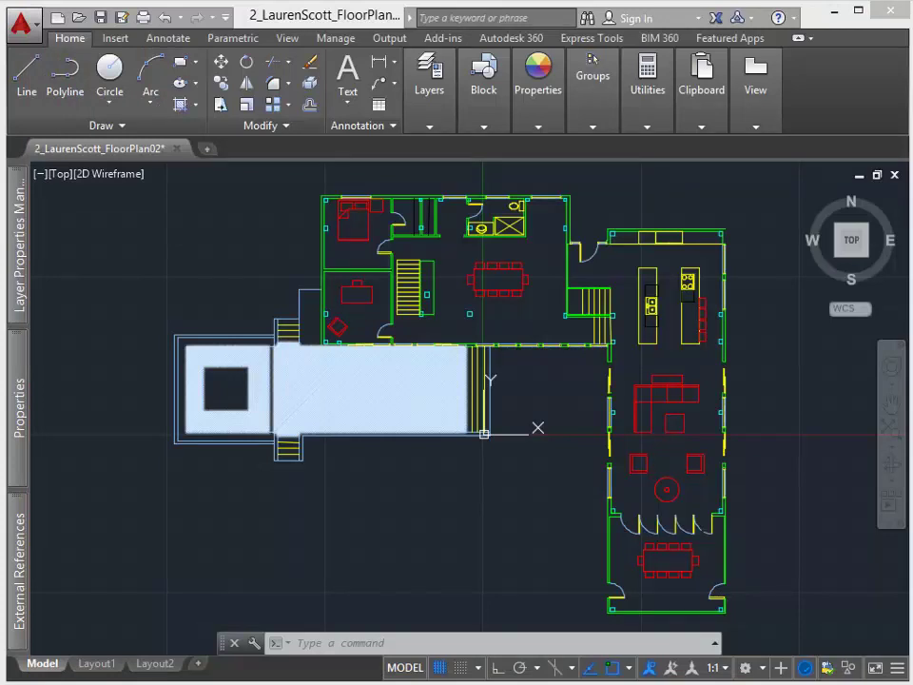
Step: Create a new page setup named "11 x 17 plate" for Layout2, starting from the Layout2 settings
mouse_move(146, 669)
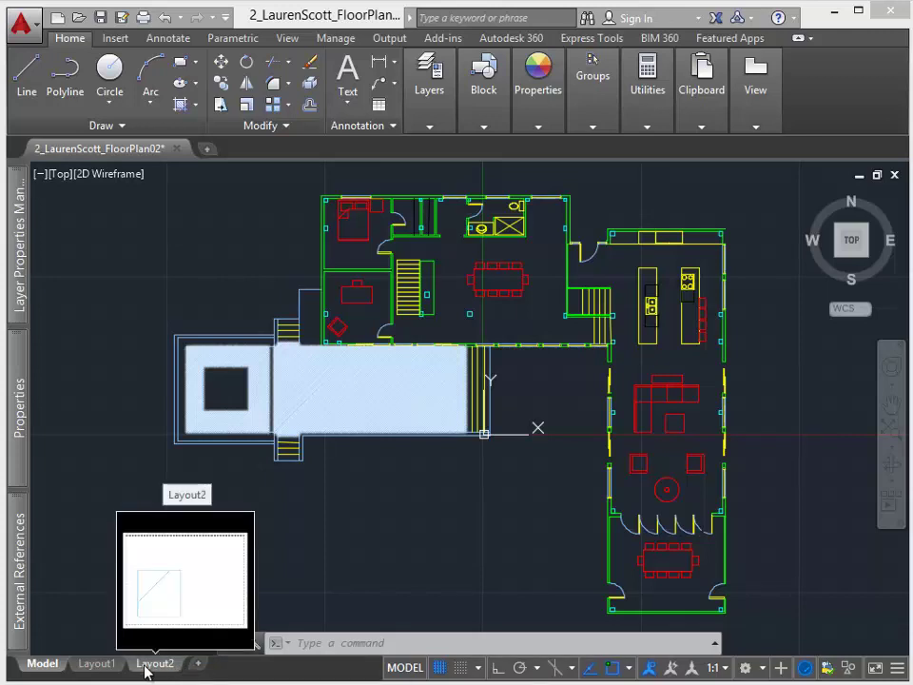
right_click(146, 669)
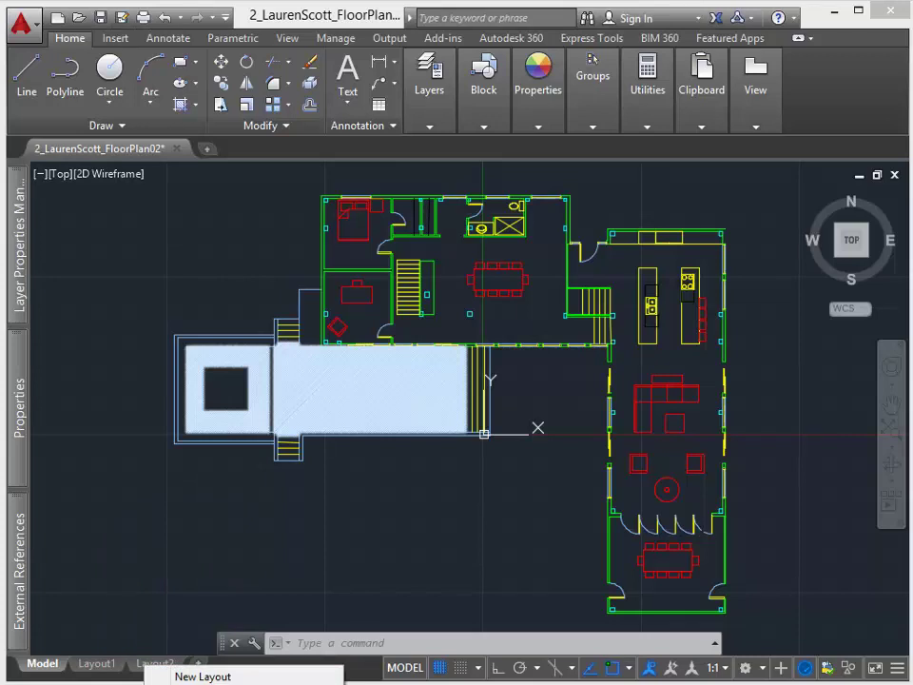
left_click(219, 683)
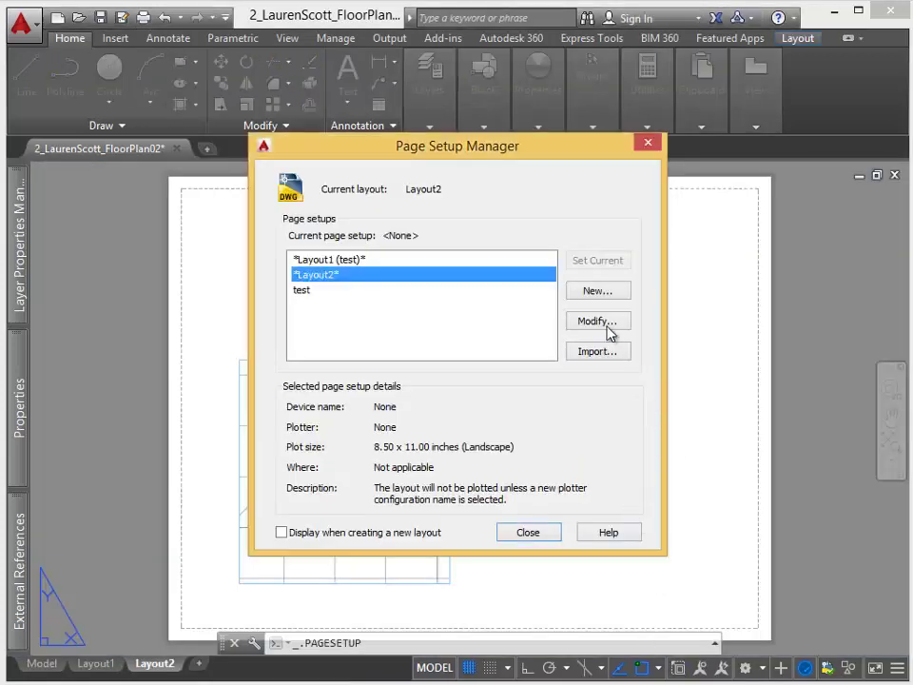
left_click(598, 291)
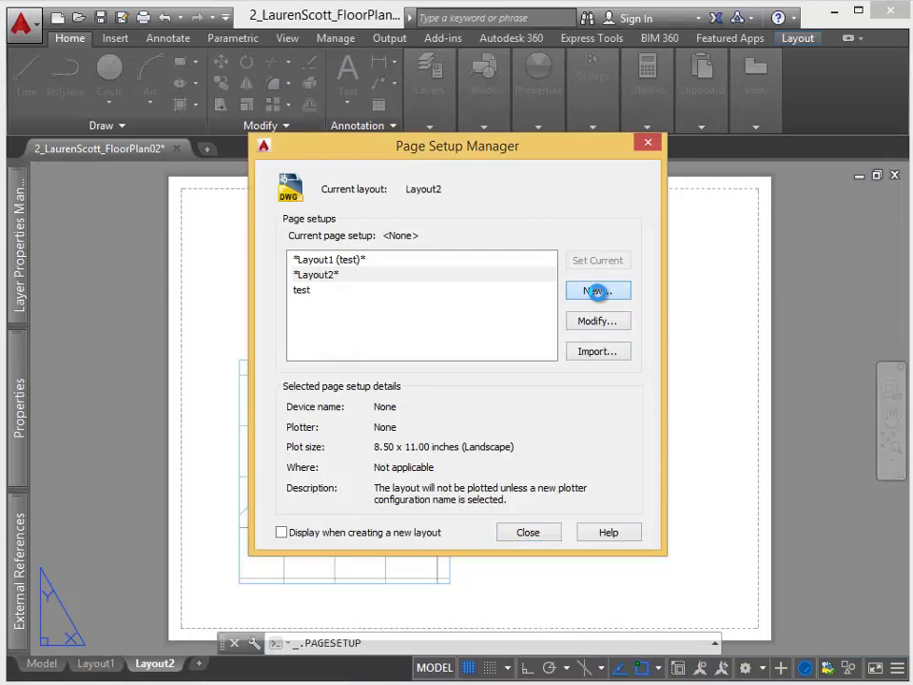
type("11 x 1")
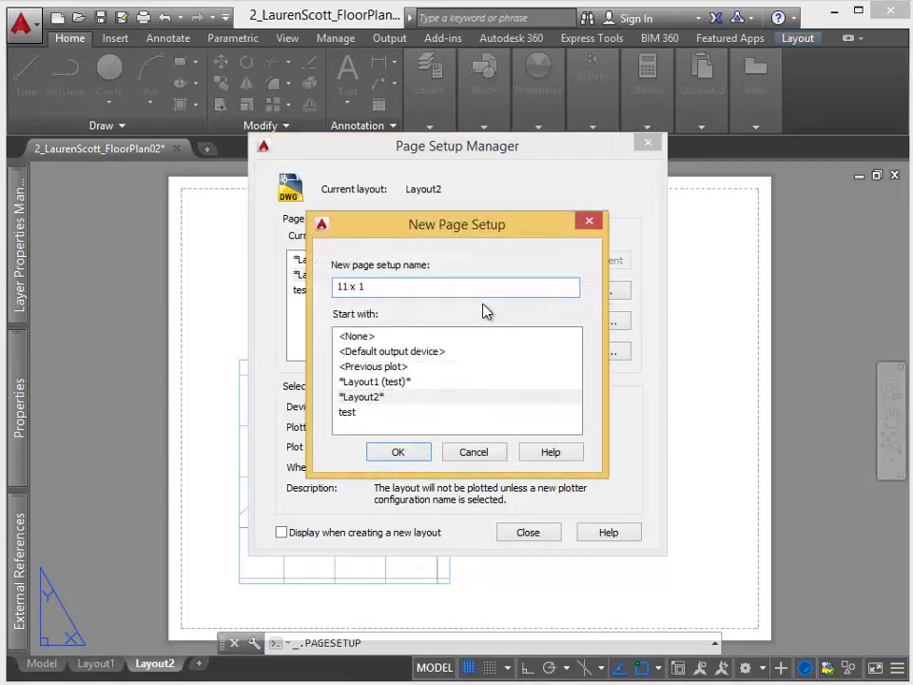
type("7 plate")
left_click(401, 455)
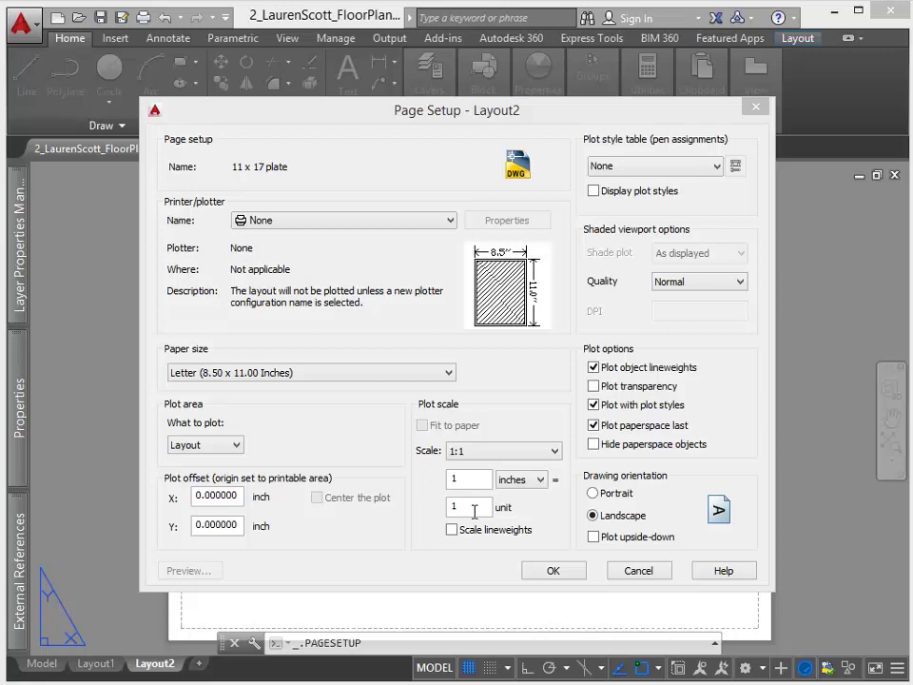
Step: Set the page setup's plotter to Adobe PDF and its paper size to 11 x 17
left_click(360, 232)
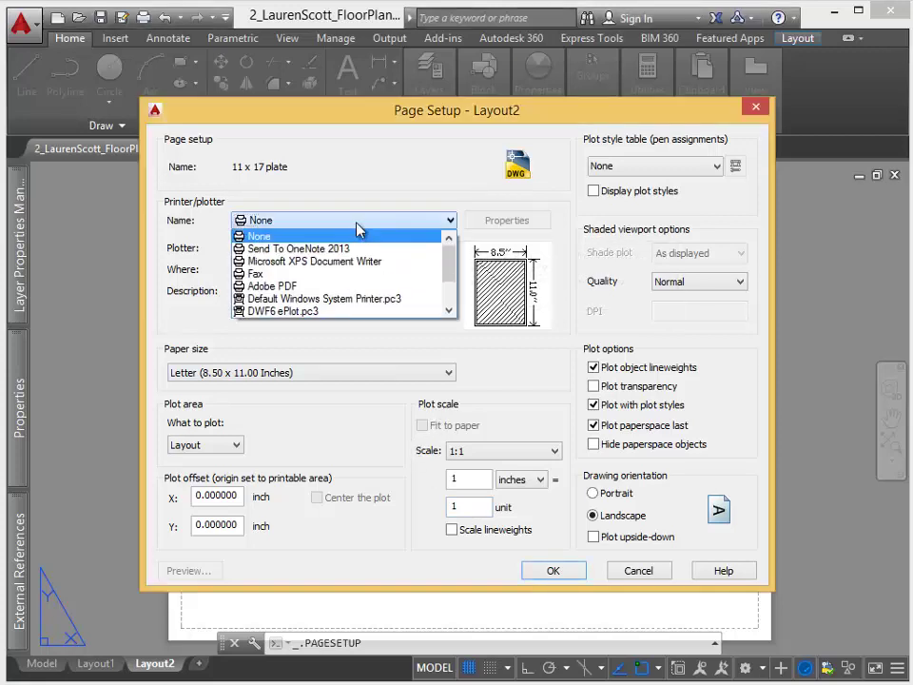
left_click(350, 285)
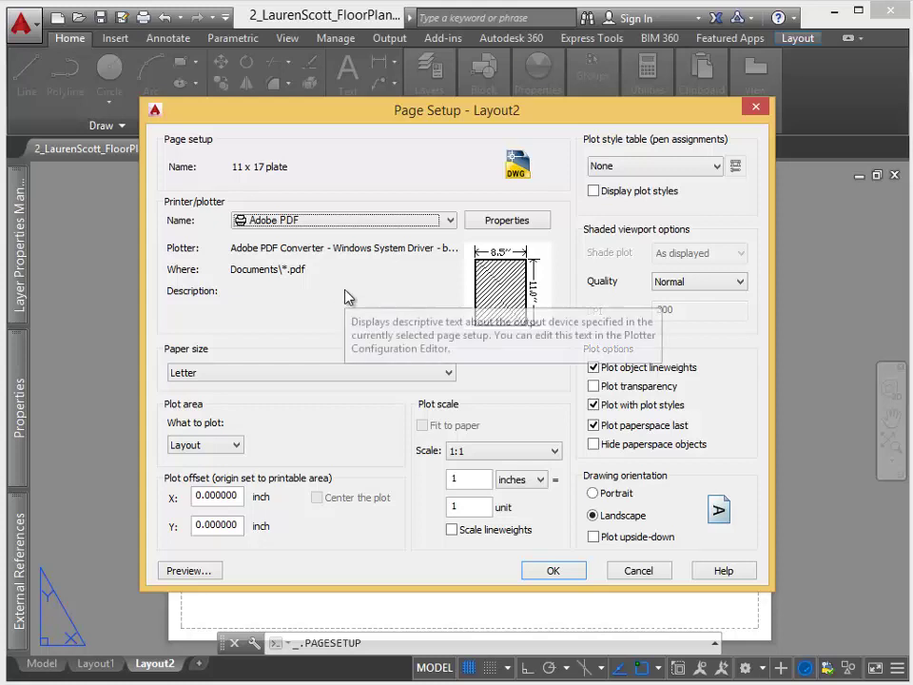
left_click(314, 373)
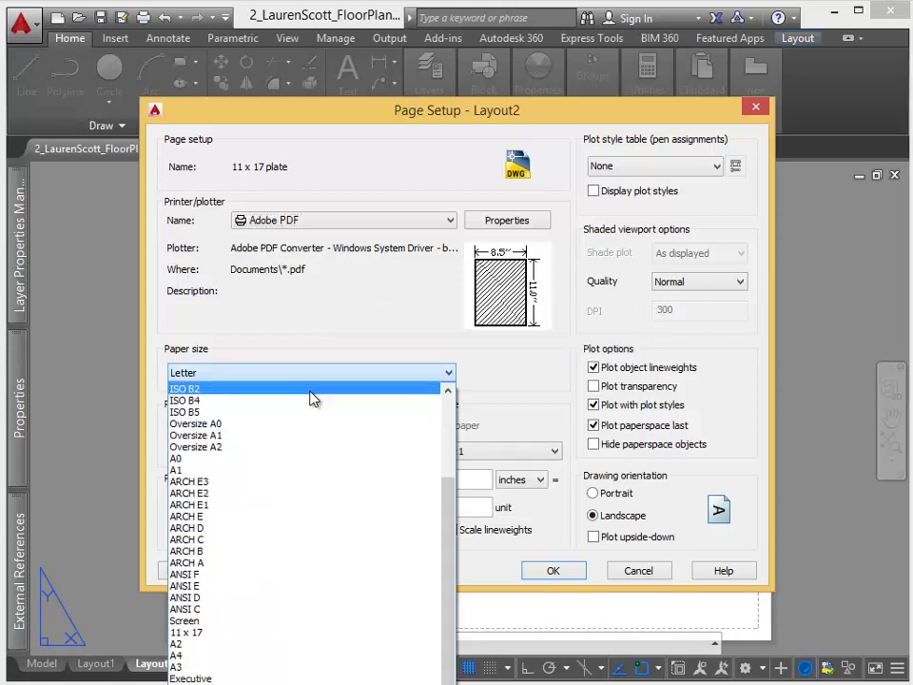
left_click(243, 632)
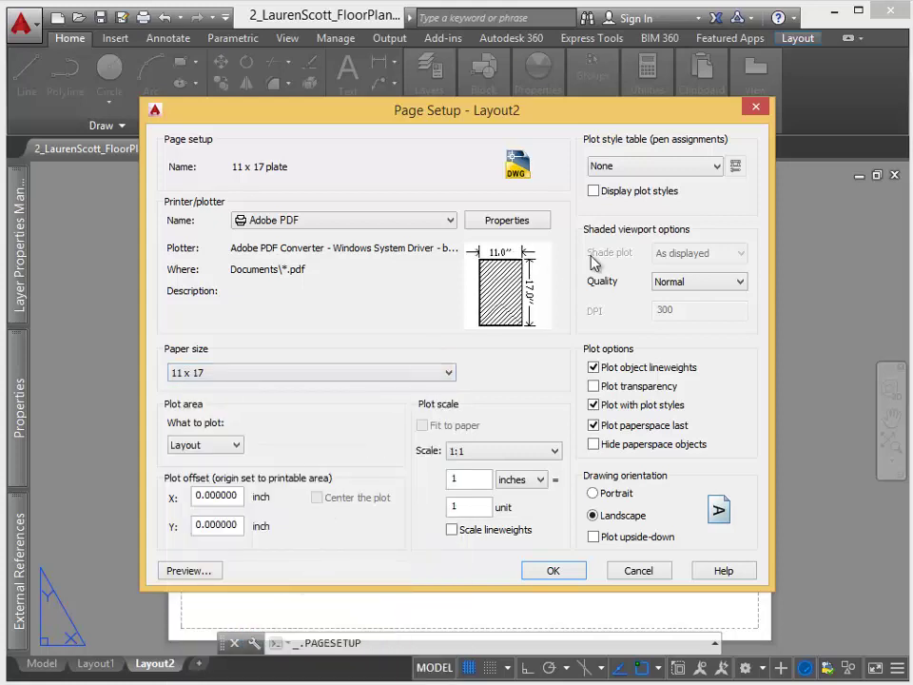
Step: Assign 1040PlotStyle.ctb as the plot style table, turn on plot transparency and accept the page setup
left_click(702, 169)
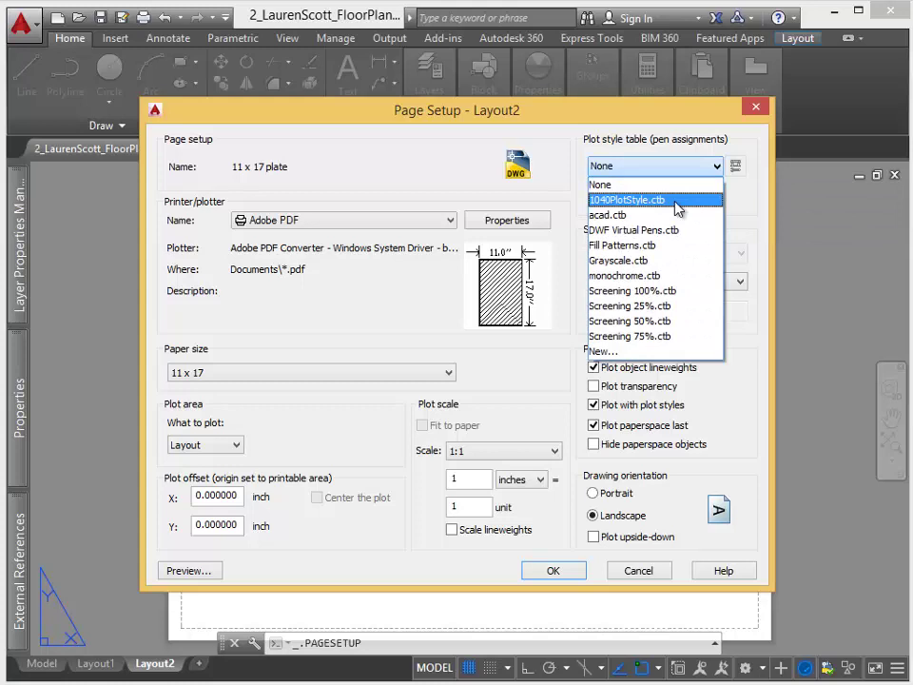
left_click(677, 200)
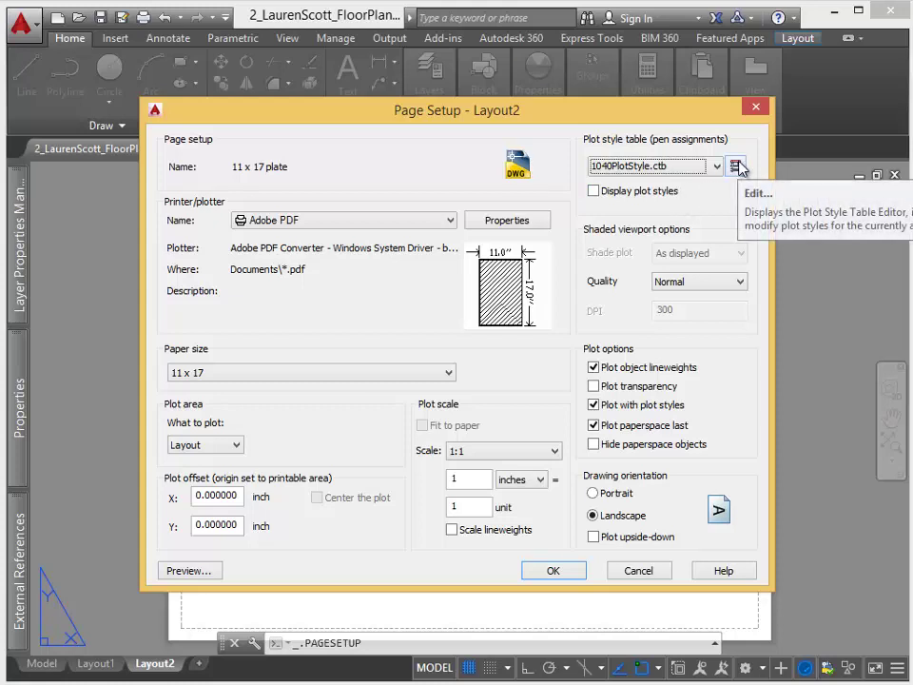
left_click(736, 166)
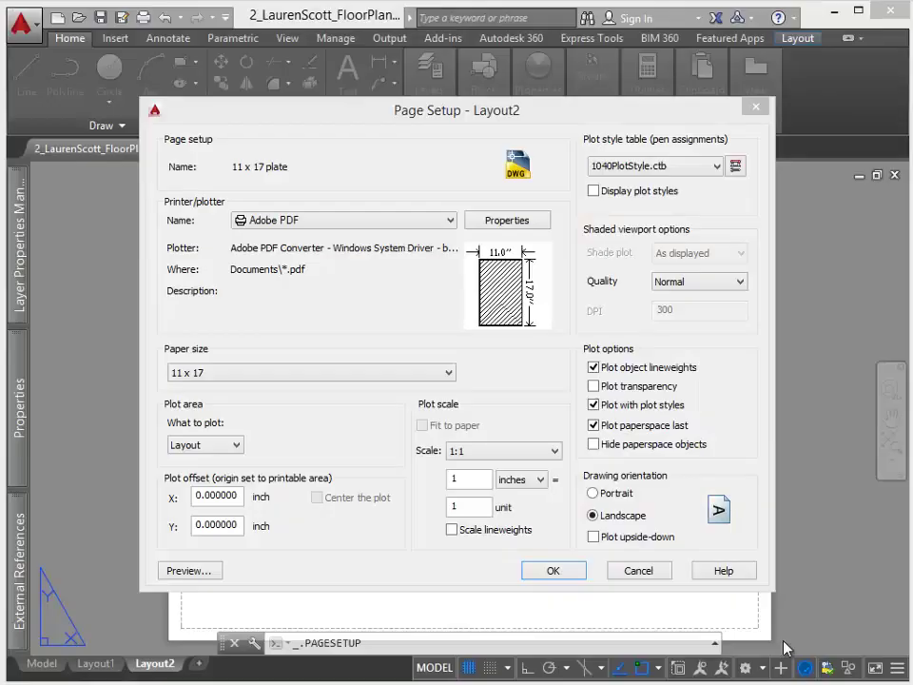
left_click(715, 165)
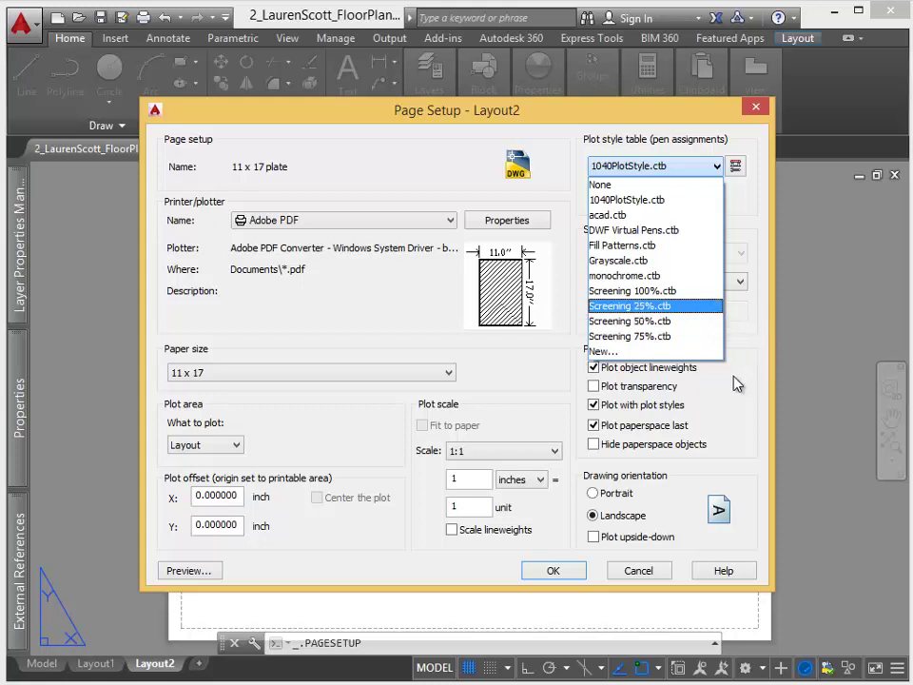
left_click(721, 431)
left_click(595, 386)
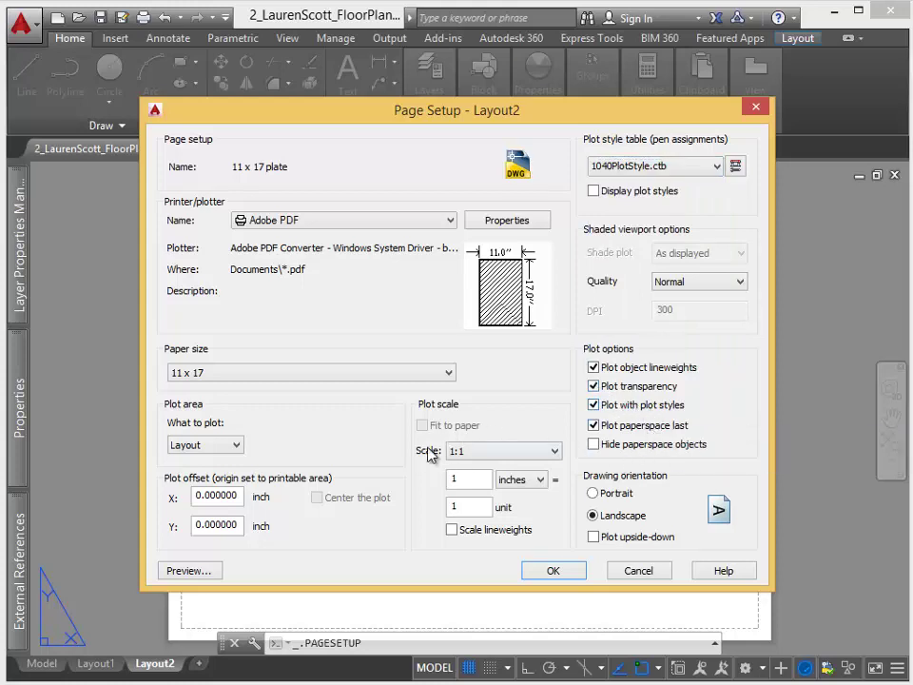
left_click(553, 570)
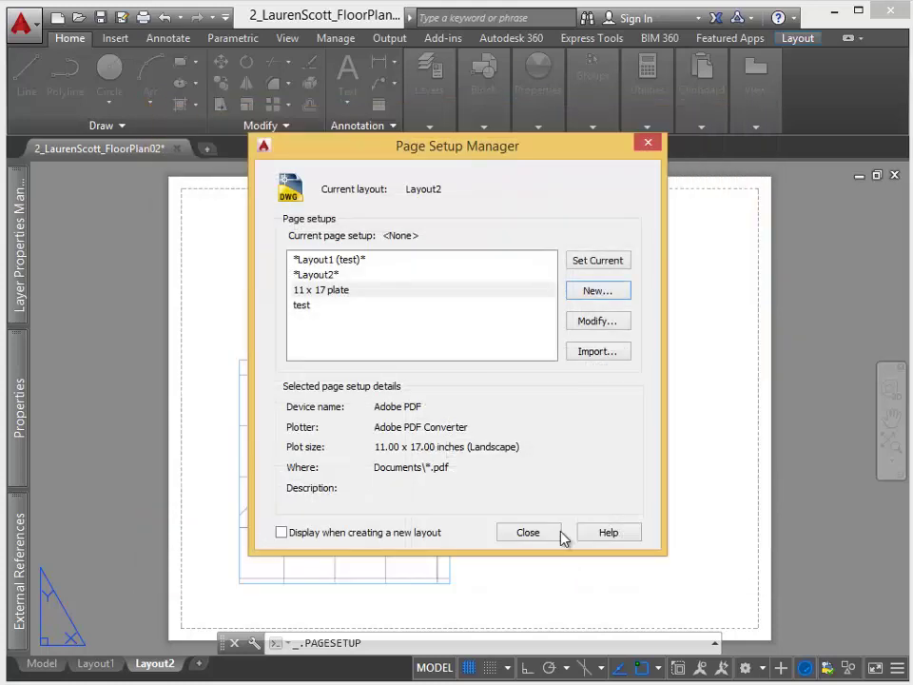
Step: Make "11 x 17 plate" the current page setup for Layout2 and close the page setup manager
left_click(350, 293)
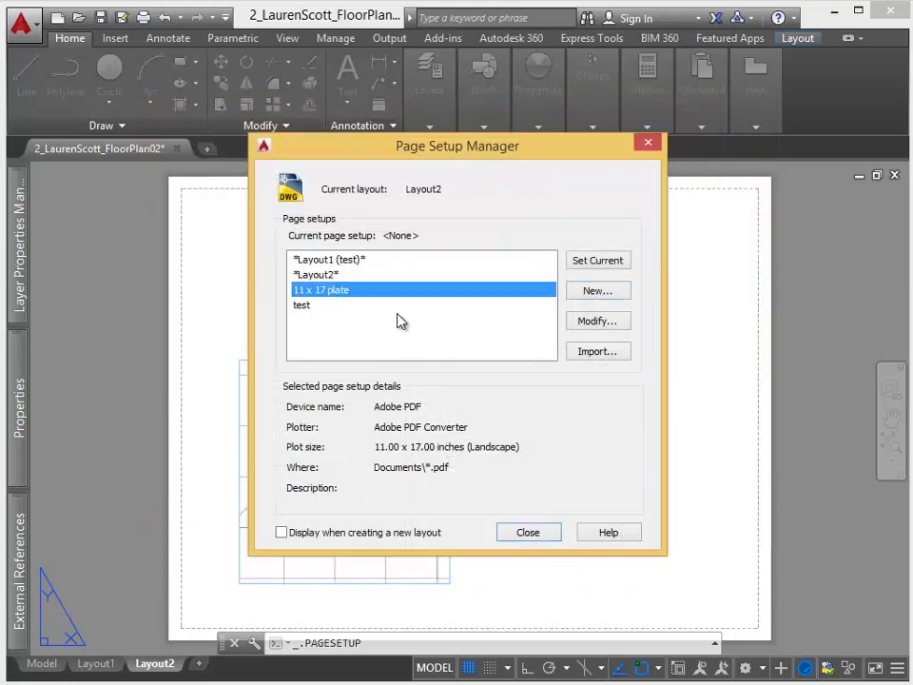
left_click(593, 264)
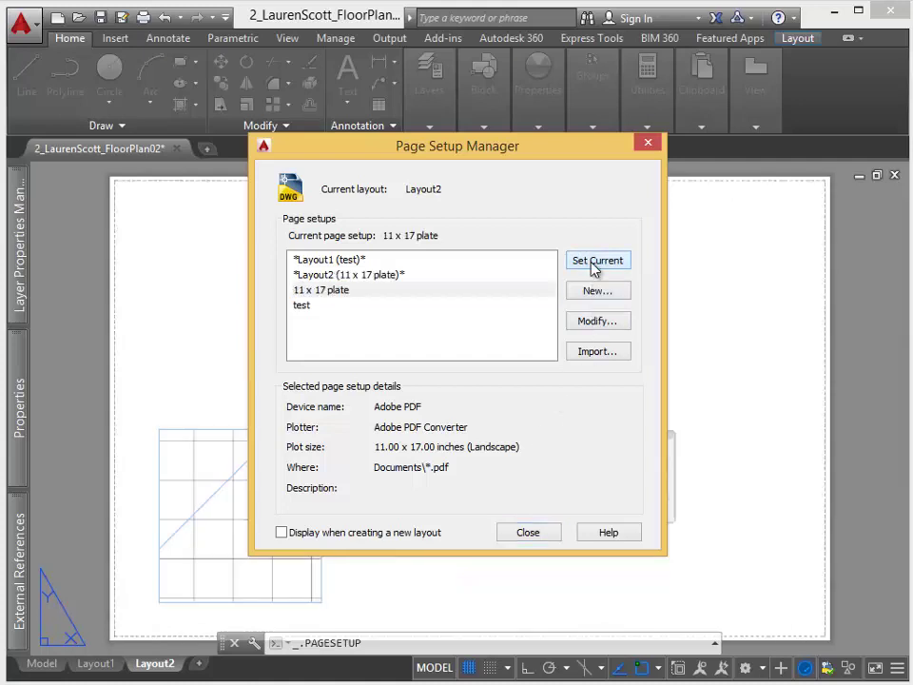
left_click(549, 536)
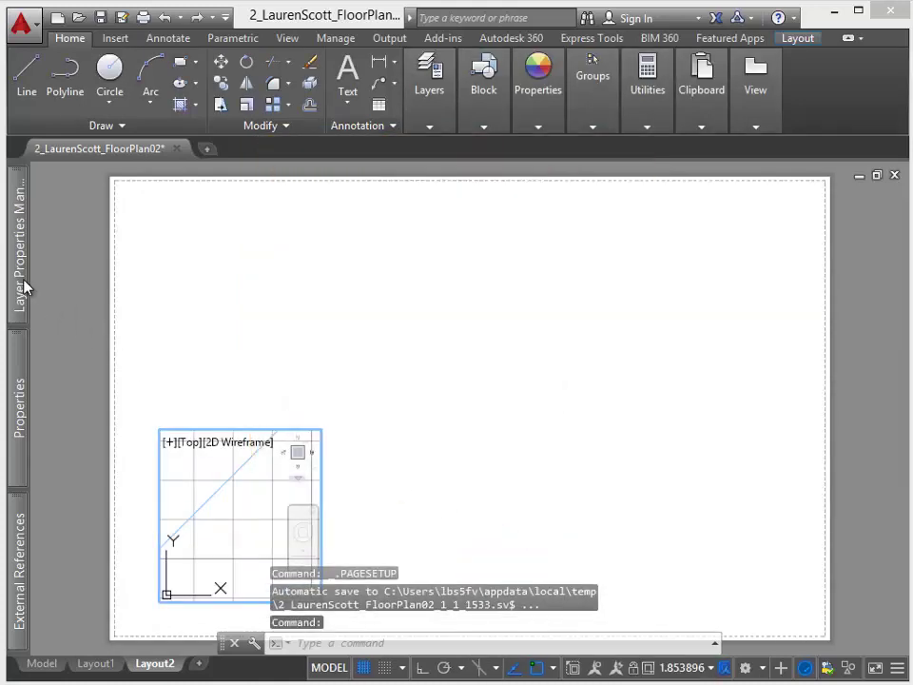
Step: Activate model space inside the Layout2 viewport, zoom out its drawing view and return to paper space
mouse_move(25, 284)
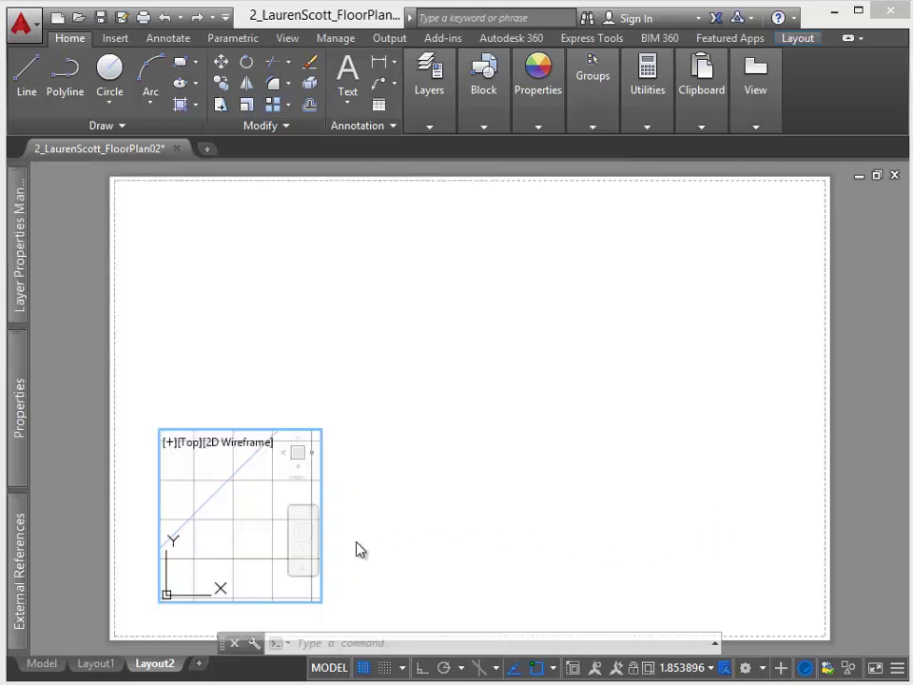
left_click(378, 513)
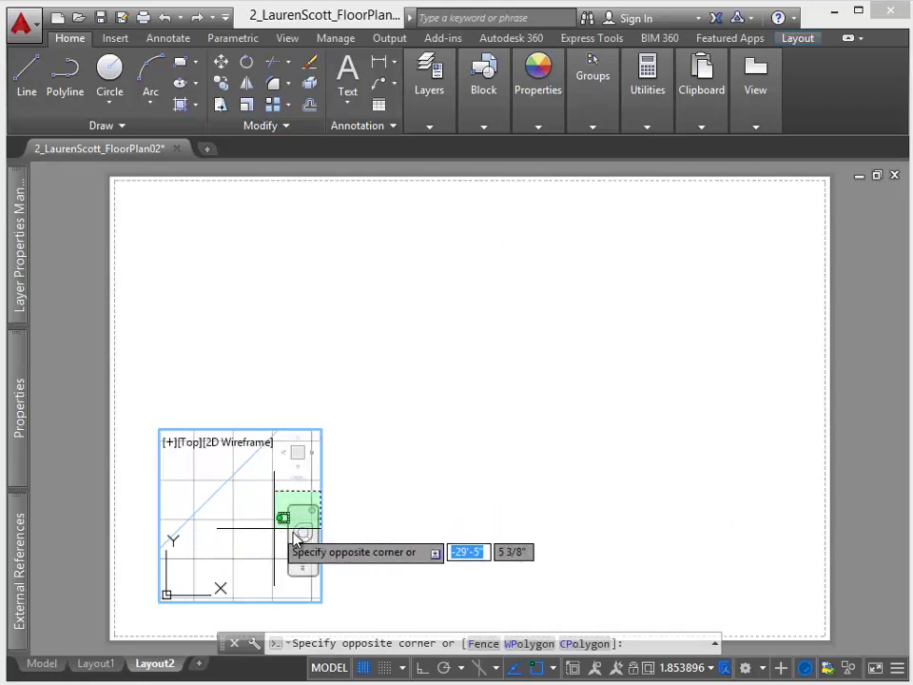
left_click(267, 496)
double_click(396, 515)
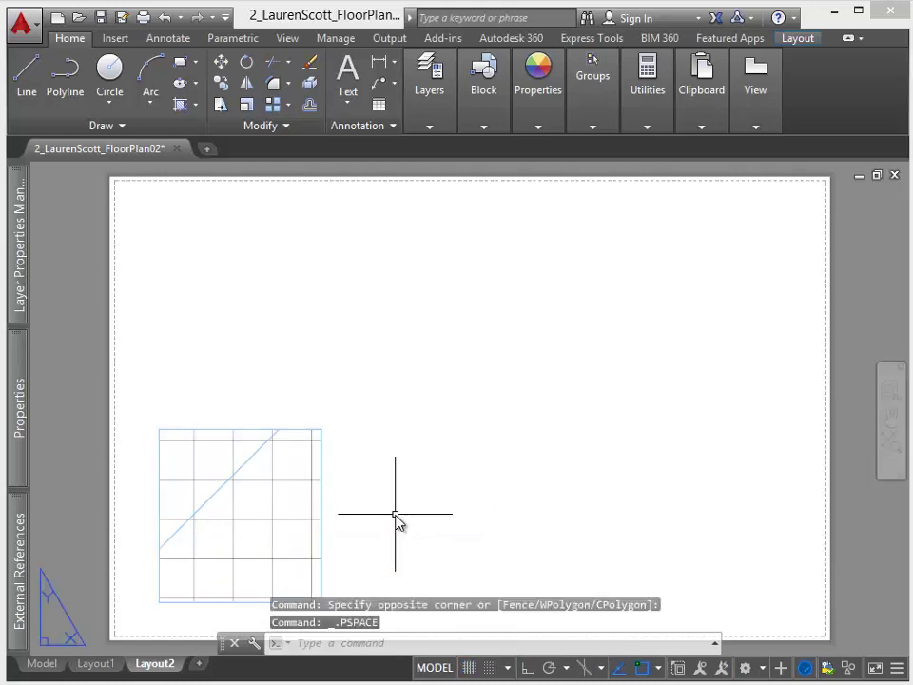
double_click(268, 514)
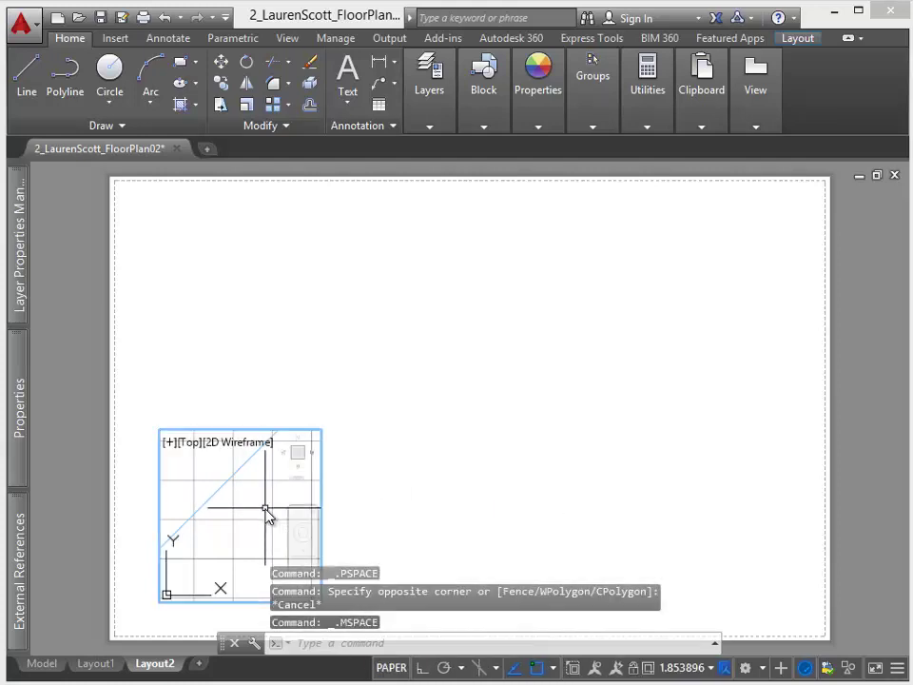
scroll(268, 514, "down", 4)
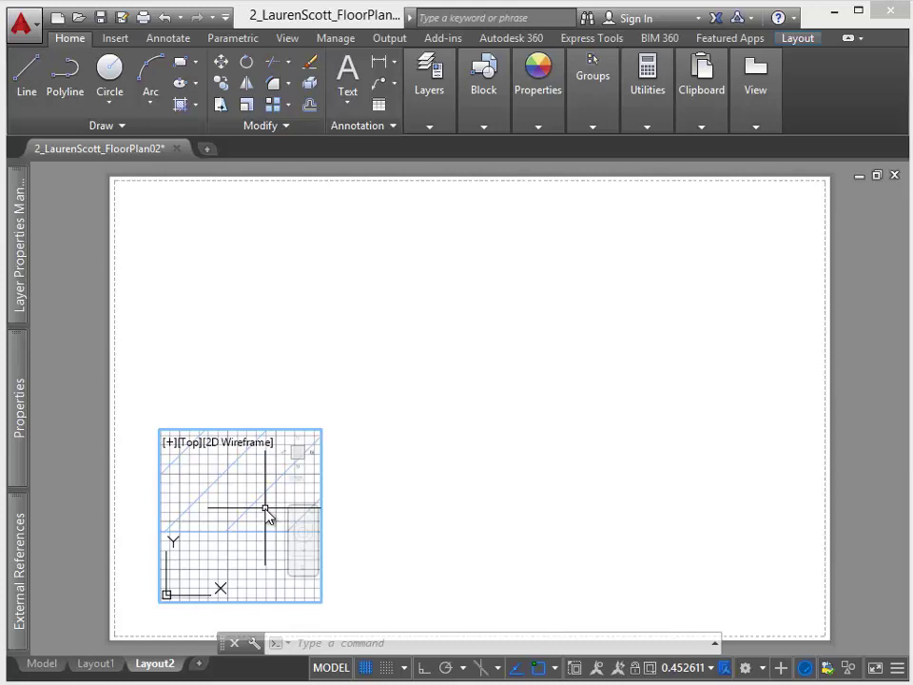
double_click(414, 521)
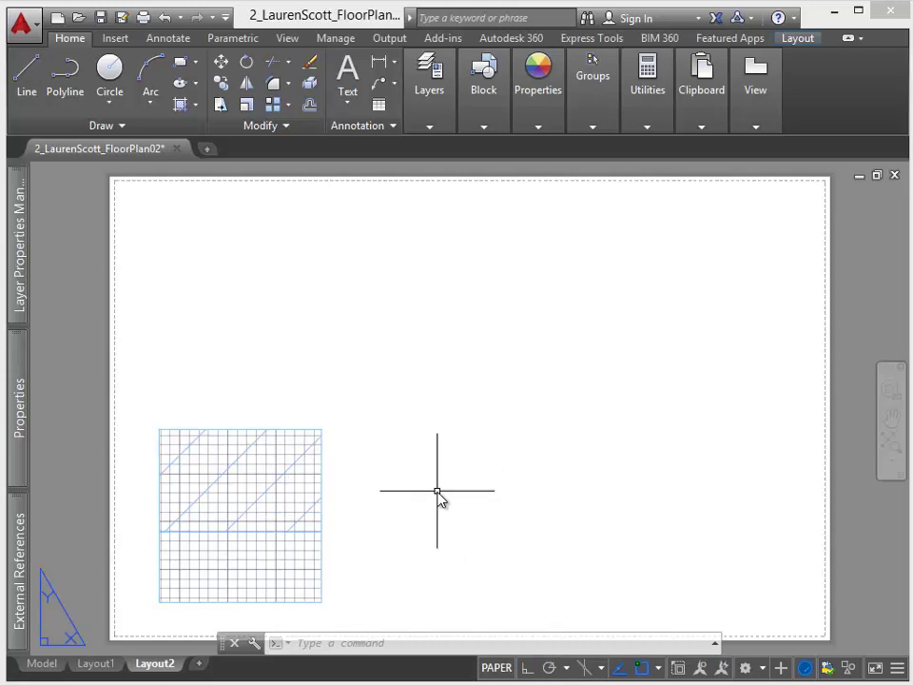
left_click(326, 499)
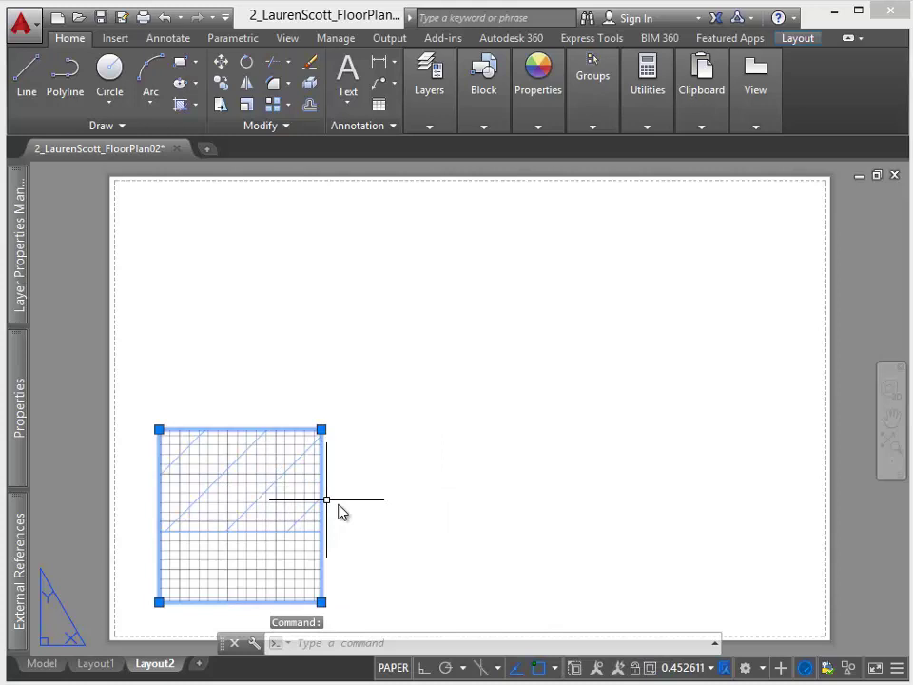
left_click(704, 668)
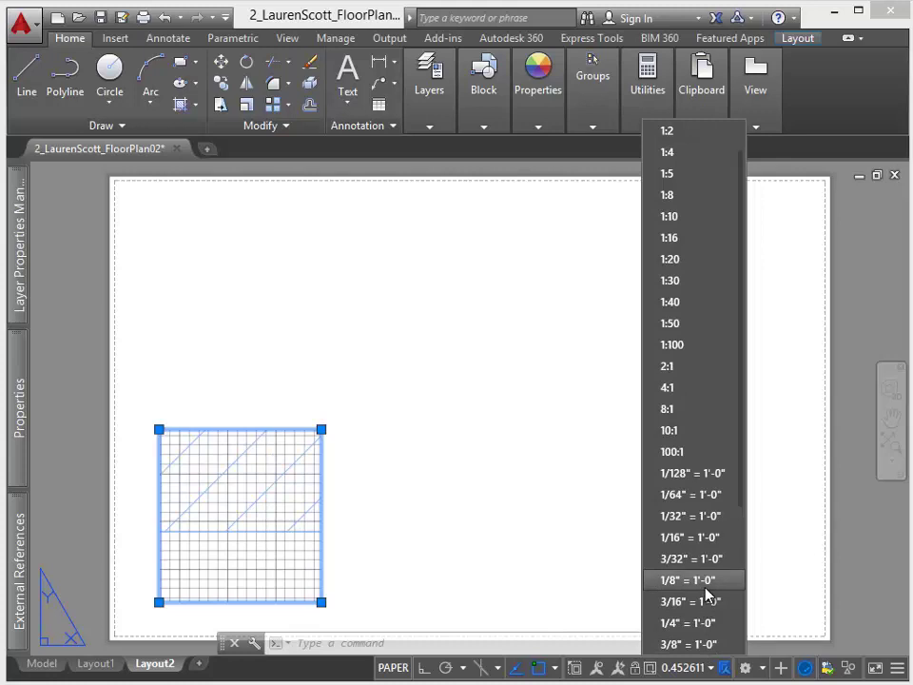
left_click(253, 521)
scroll(255, 524, "up", 5)
scroll(273, 531, "down", 5)
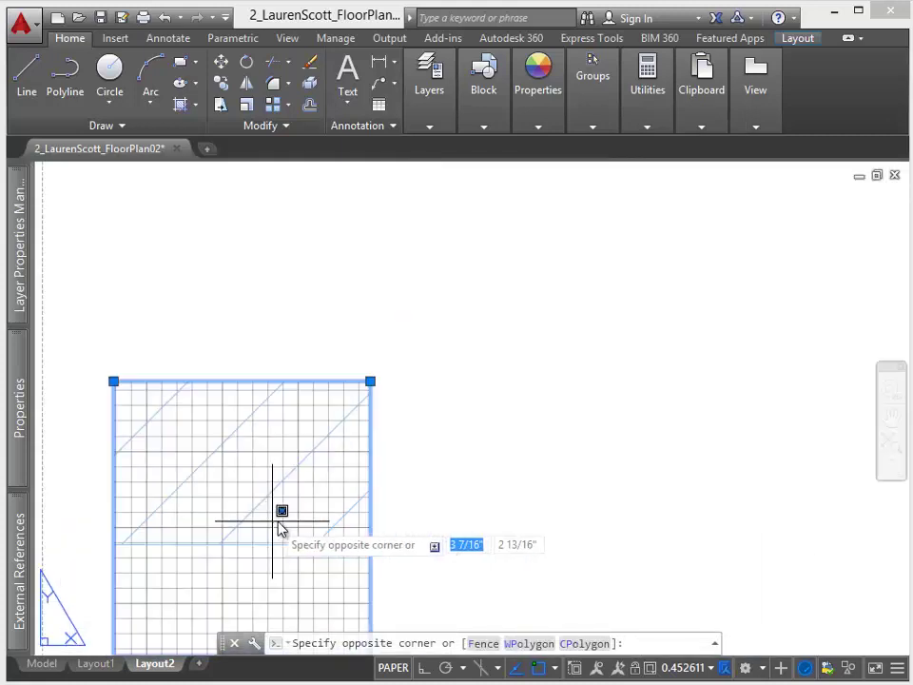
key("Escape")
double_click(295, 535)
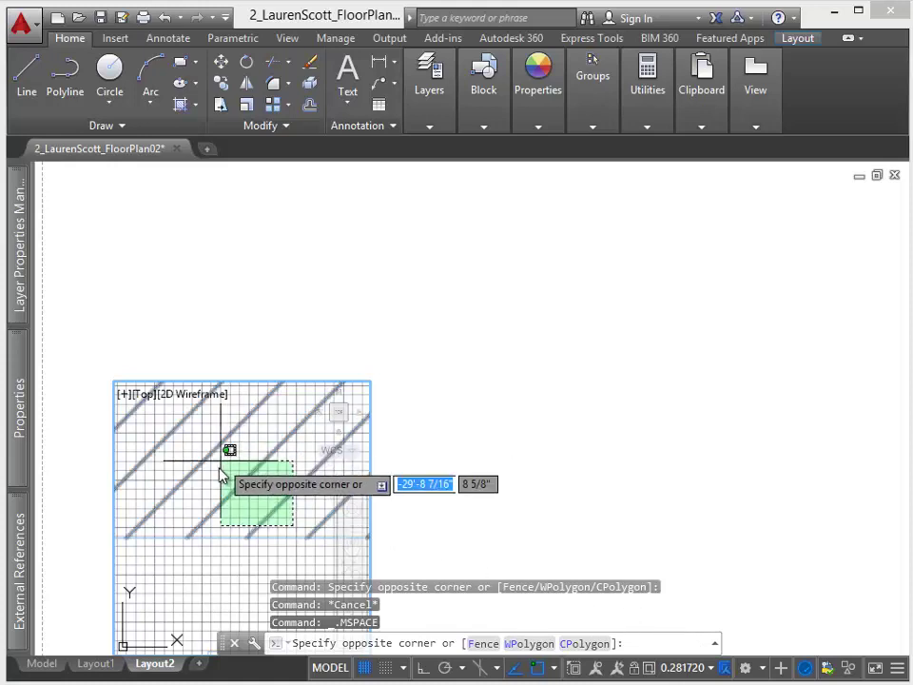
left_click(183, 453)
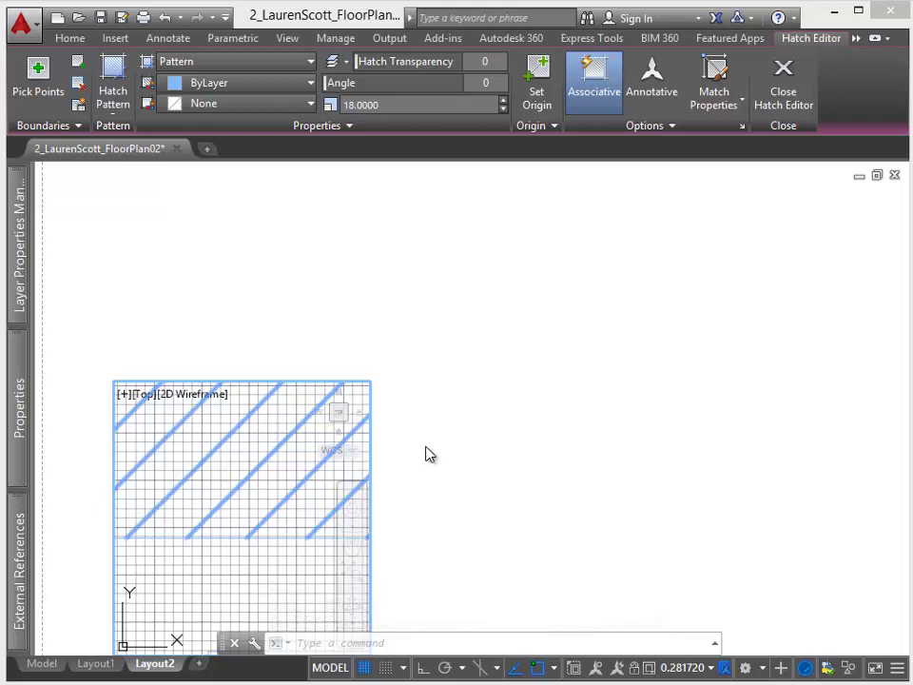
Step: Return to paper space and set the scale of the Layout2 viewport to 1/16" = 1'-0"
double_click(536, 494)
left_click(710, 668)
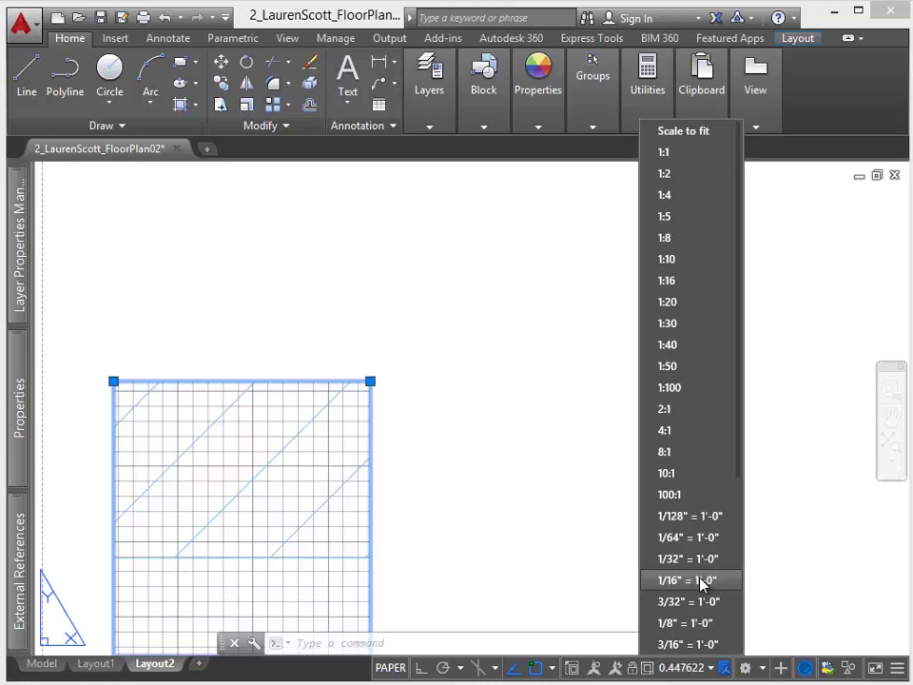
left_click(701, 580)
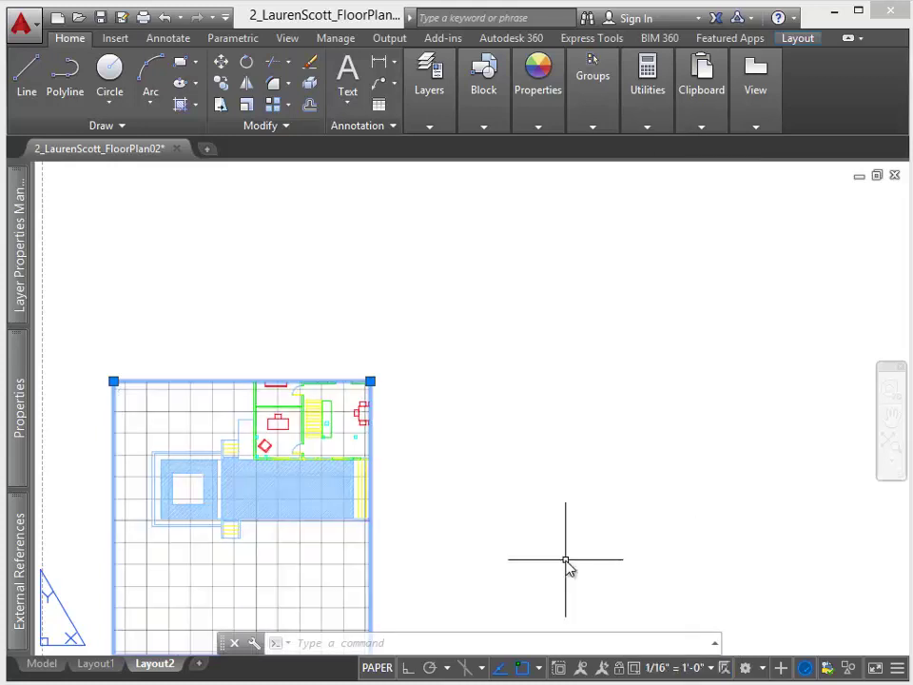
Step: Enlarge the viewport by stretching its upper-right corner outward so that it frames the whole floor plan
left_click(371, 382)
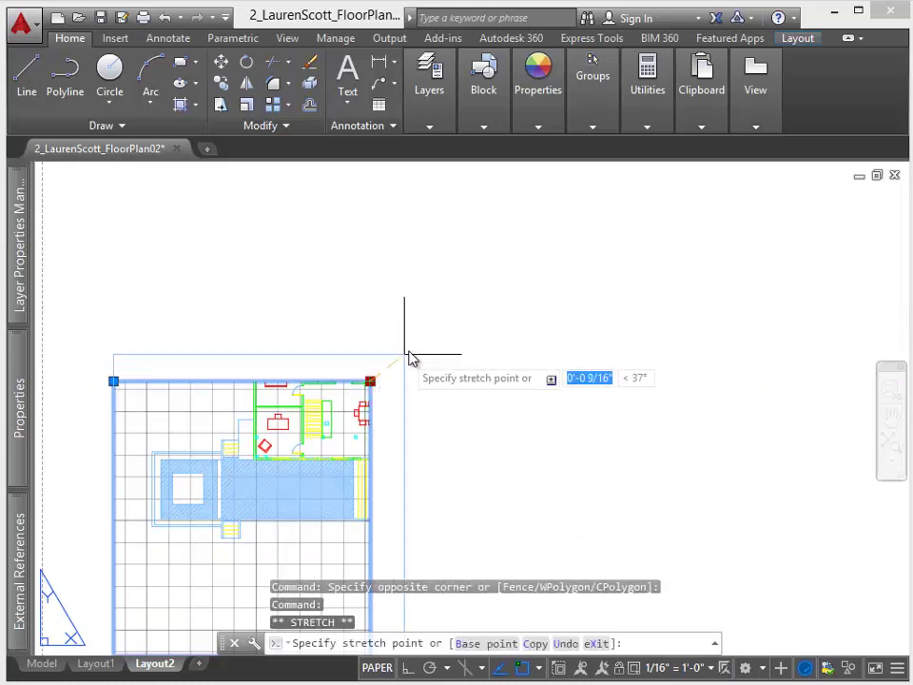
left_click(548, 233)
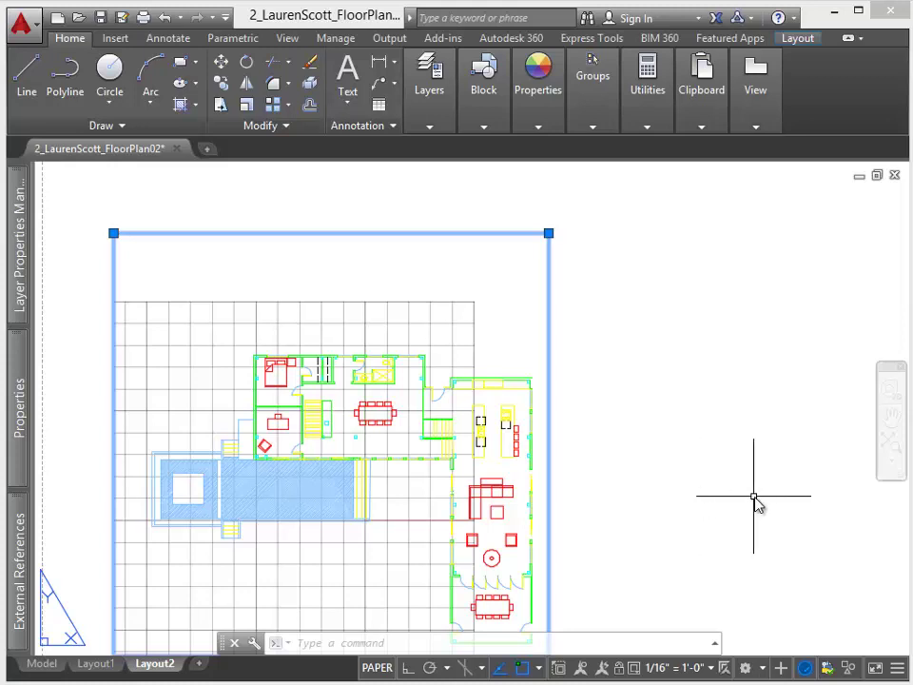
scroll(740, 481, "down", 5)
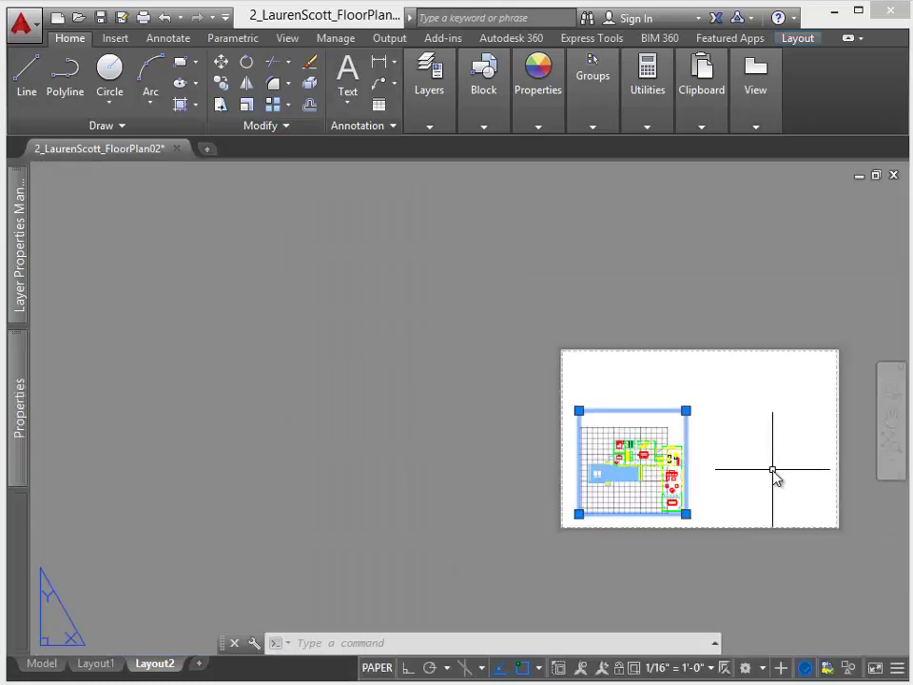
scroll(776, 477, "up", 5)
scroll(775, 478, "down", 2)
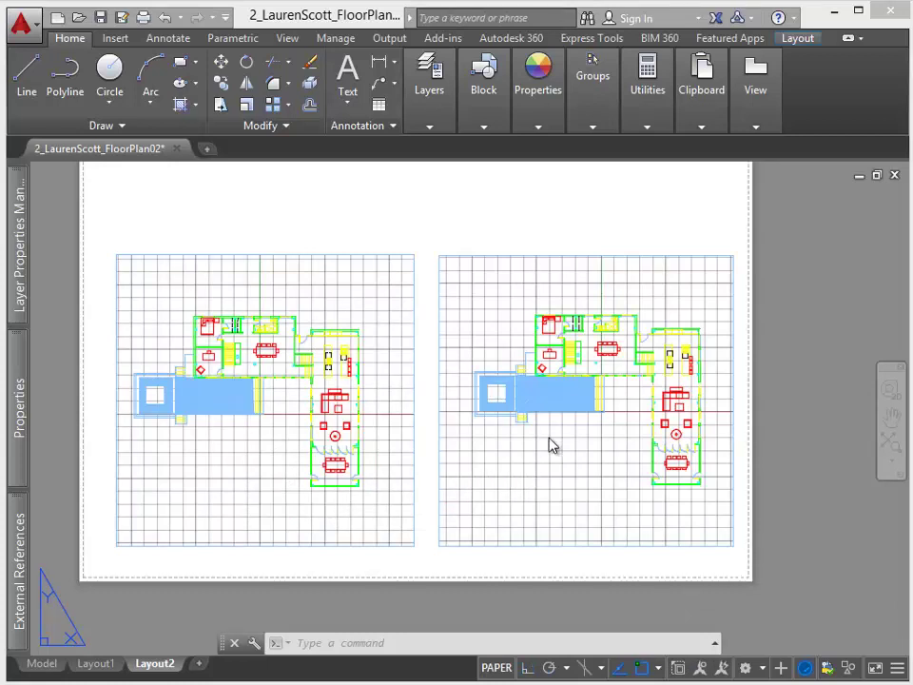
Step: Turn off the grid display in both Layout2 viewports and return to paper space
double_click(549, 516)
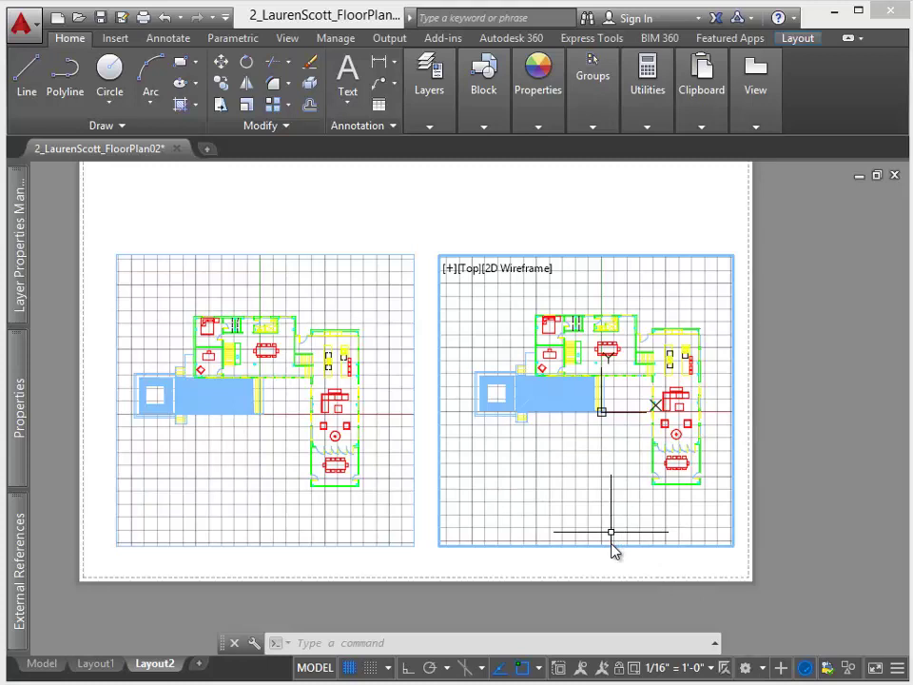
left_click(349, 668)
left_click(326, 542)
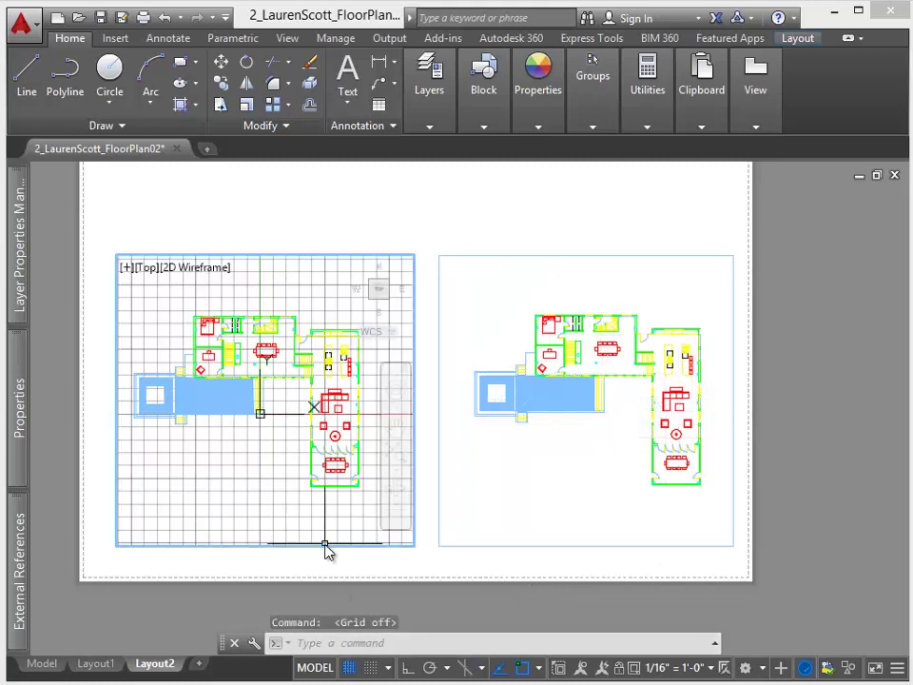
left_click(352, 668)
double_click(545, 610)
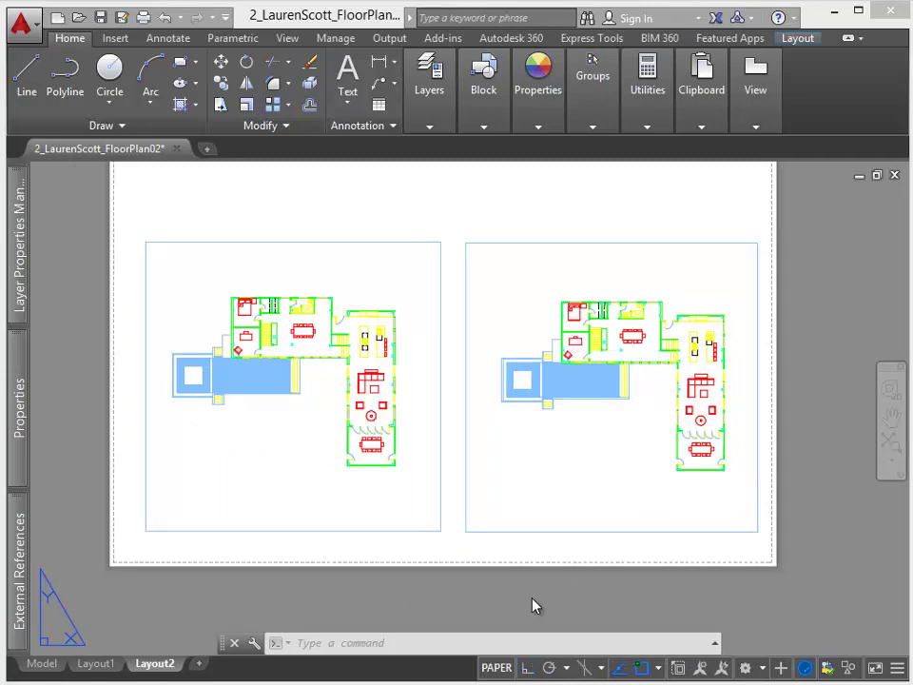
Step: Move both viewport frames to the turned-off Z-Image layer and dismiss the notice about the hidden objects
left_click(496, 549)
left_click(424, 521)
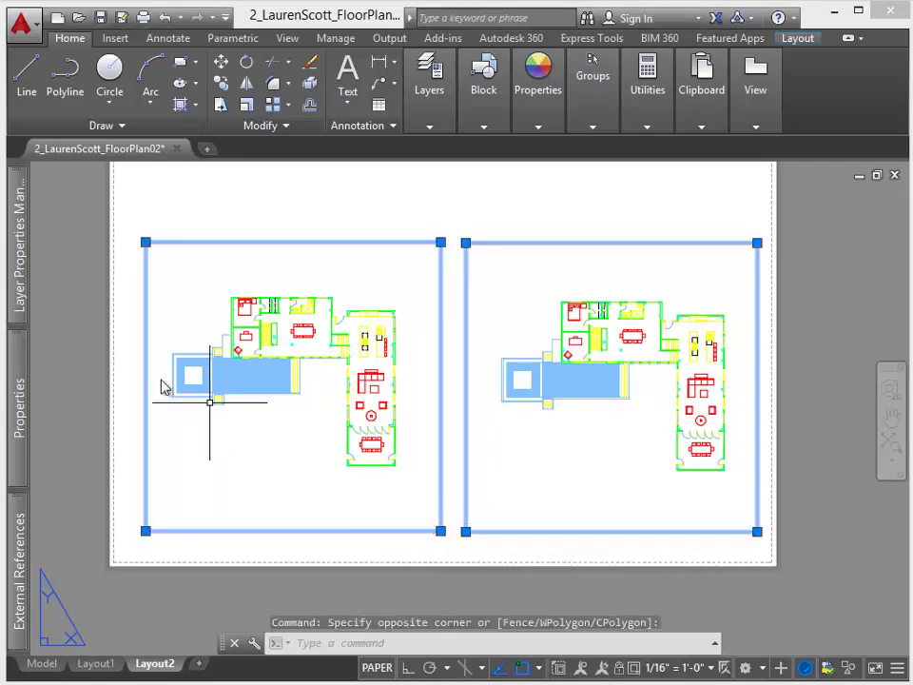
mouse_move(19, 290)
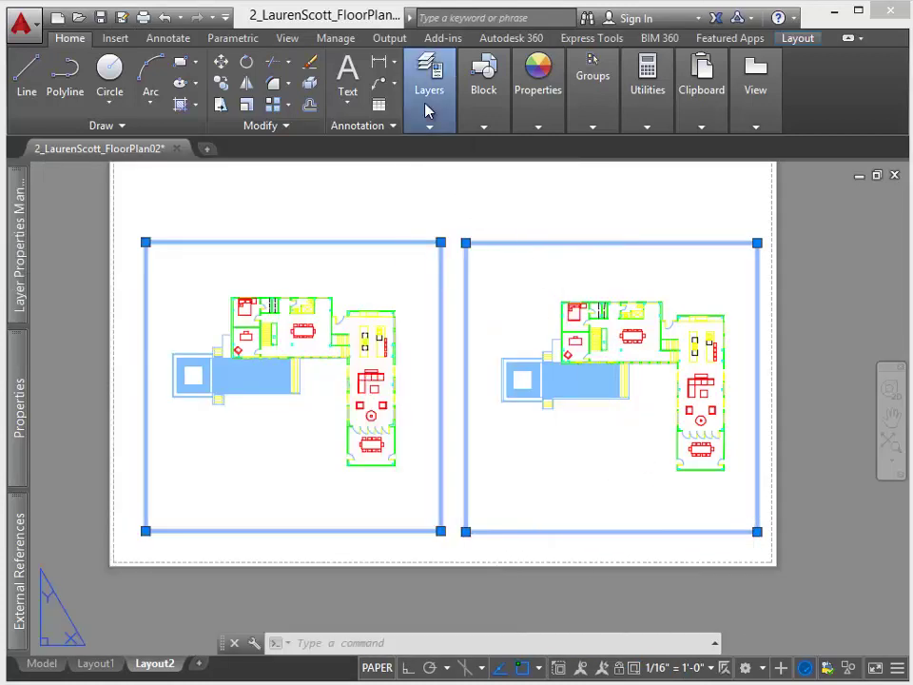
left_click(429, 95)
left_click(561, 147)
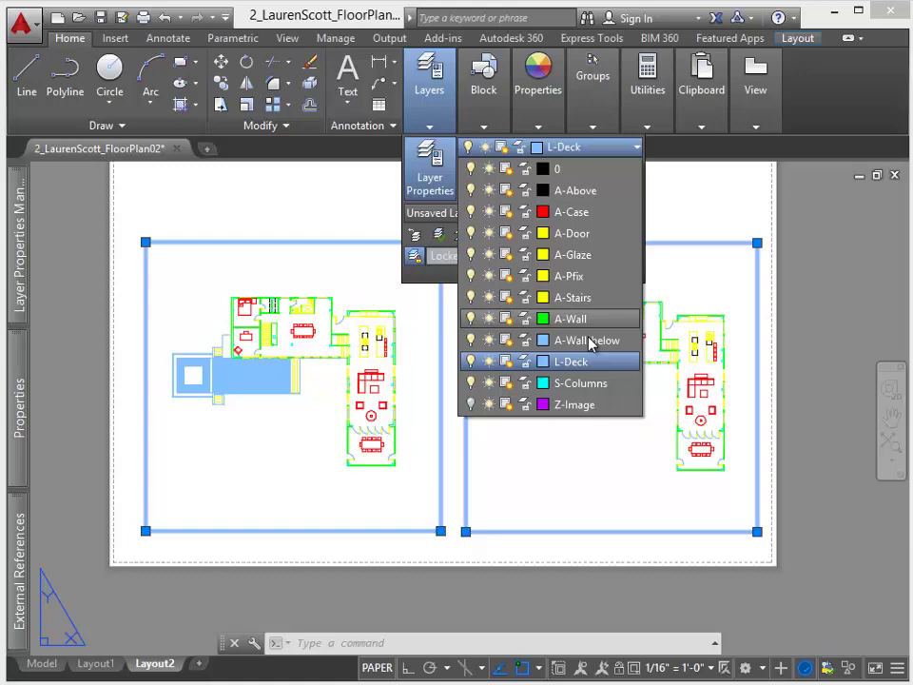
left_click(584, 408)
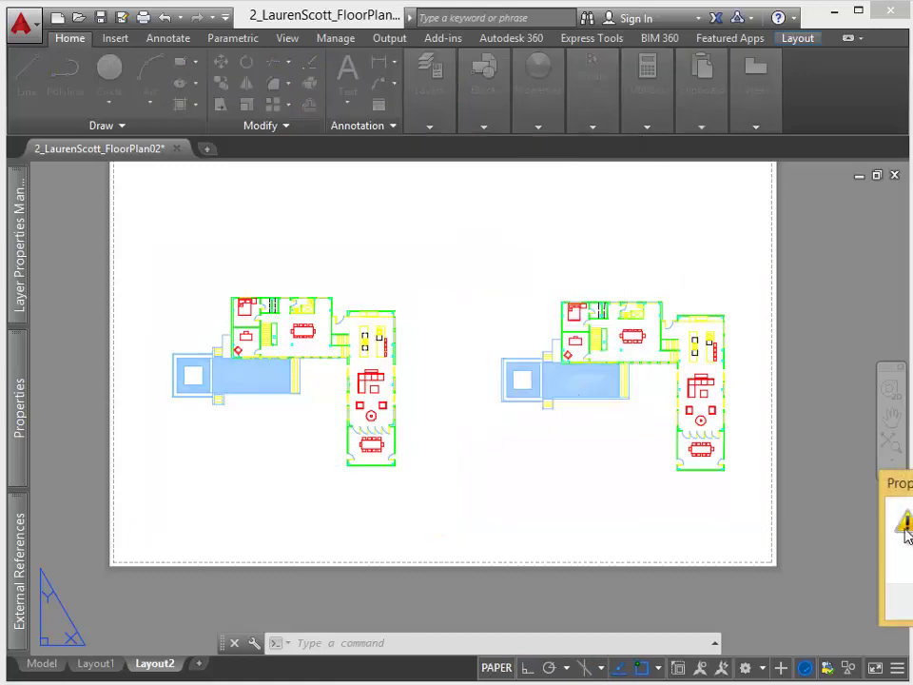
left_click_drag(898, 483, 458, 297)
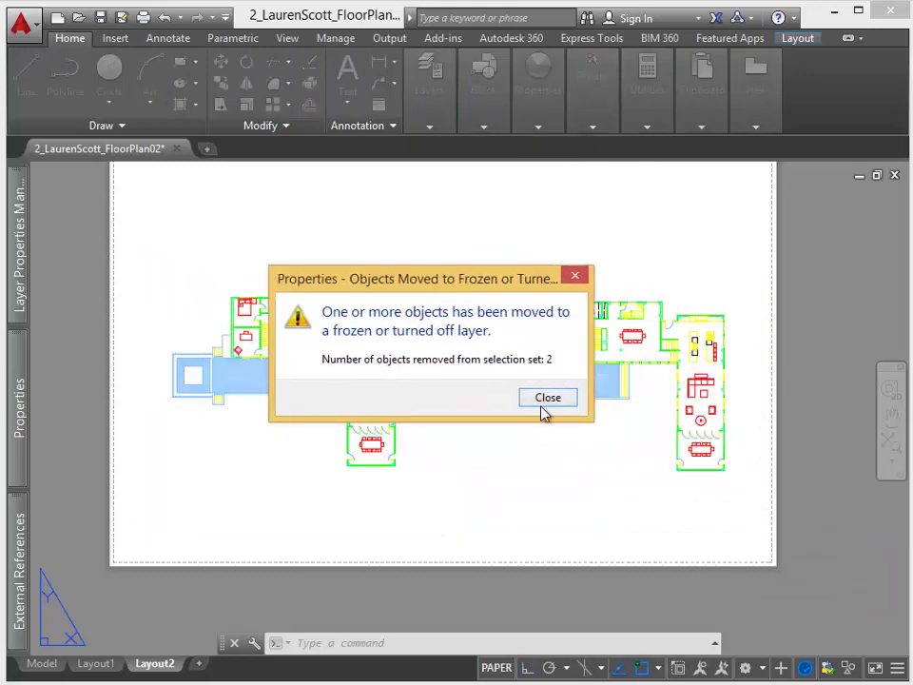
left_click(554, 405)
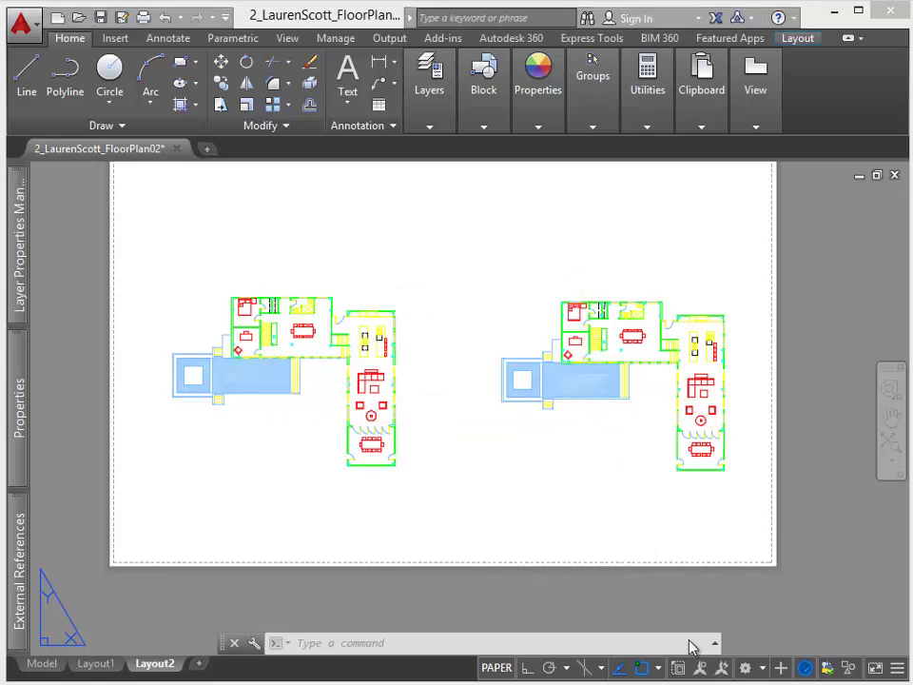
Step: Preview the Layout2 plot, examine the lineweights and the deck hatch up close, and close the preview
left_click(34, 36)
mouse_move(113, 371)
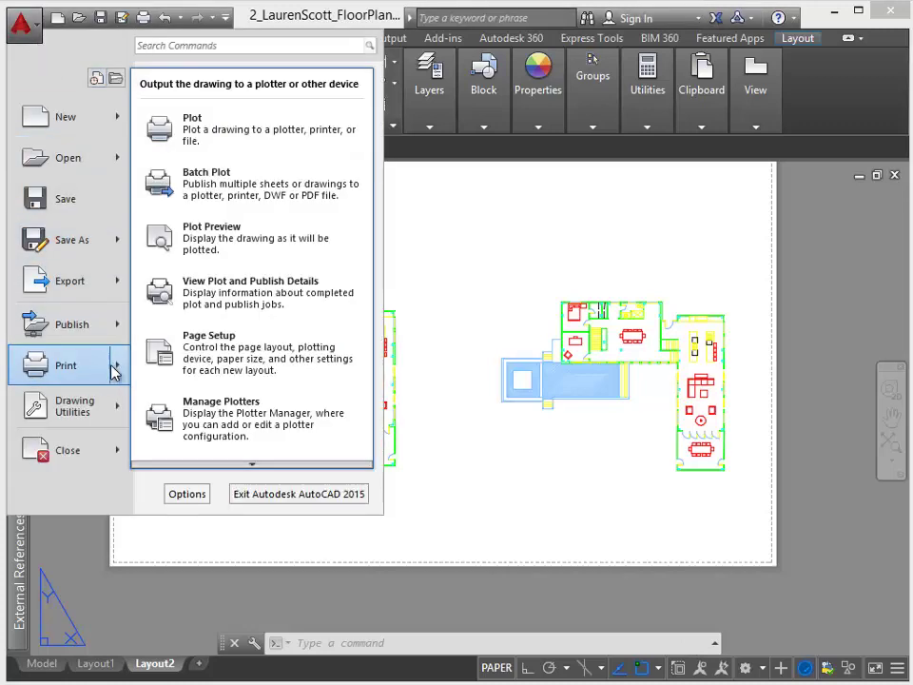
left_click(268, 253)
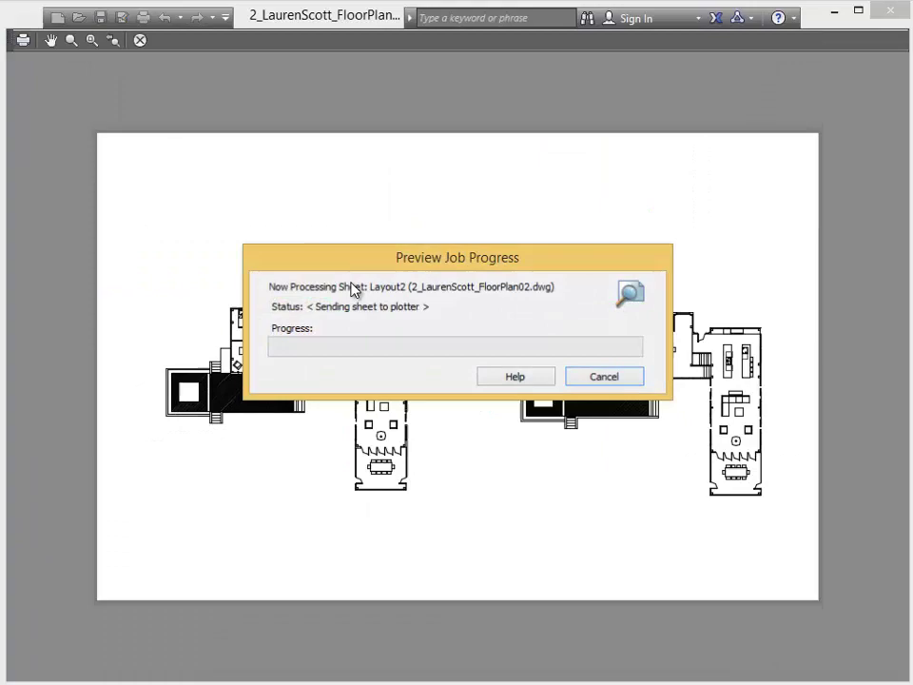
scroll(252, 398, "up", 4)
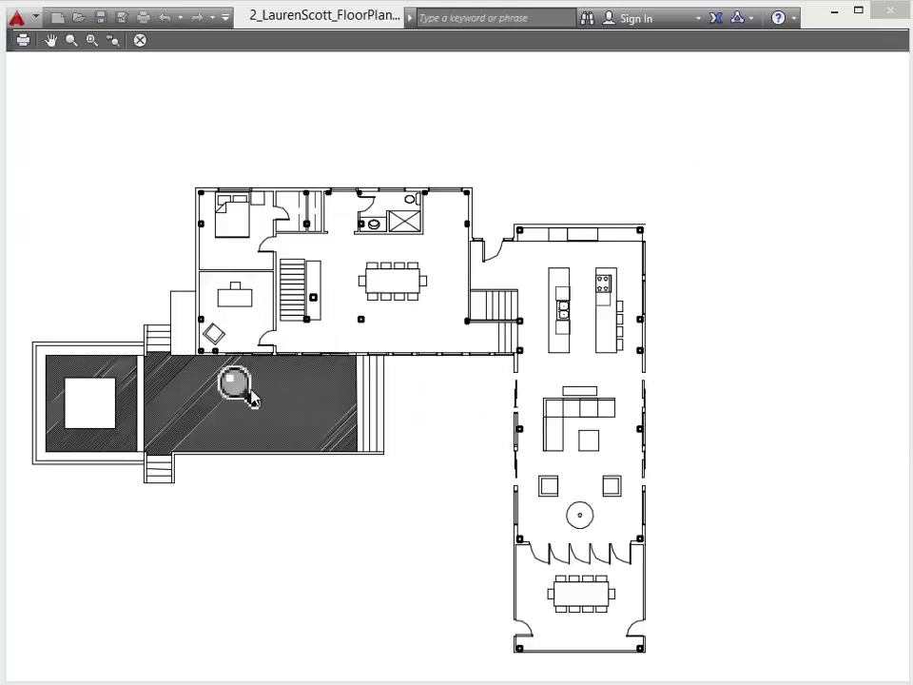
scroll(252, 398, "up", 4)
scroll(552, 297, "up", 4)
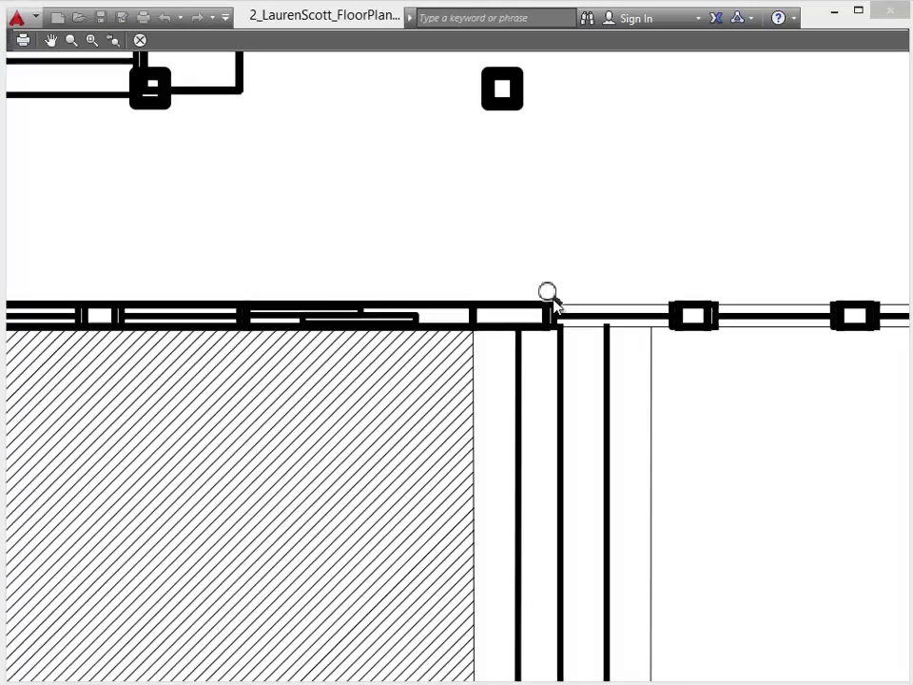
scroll(424, 326, "down", 4)
scroll(826, 246, "up", 3)
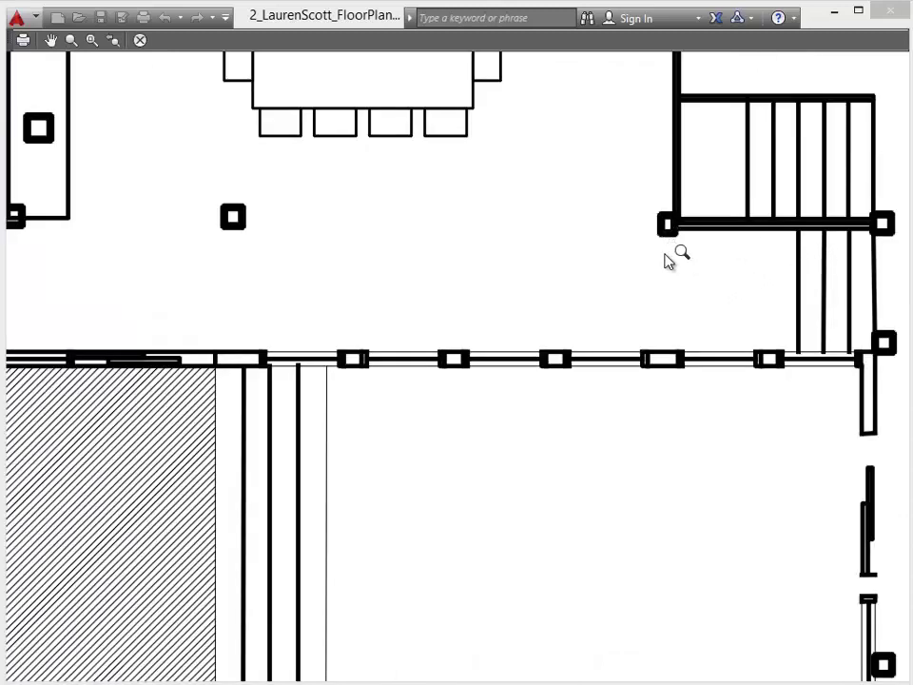
scroll(667, 257, "down", 4)
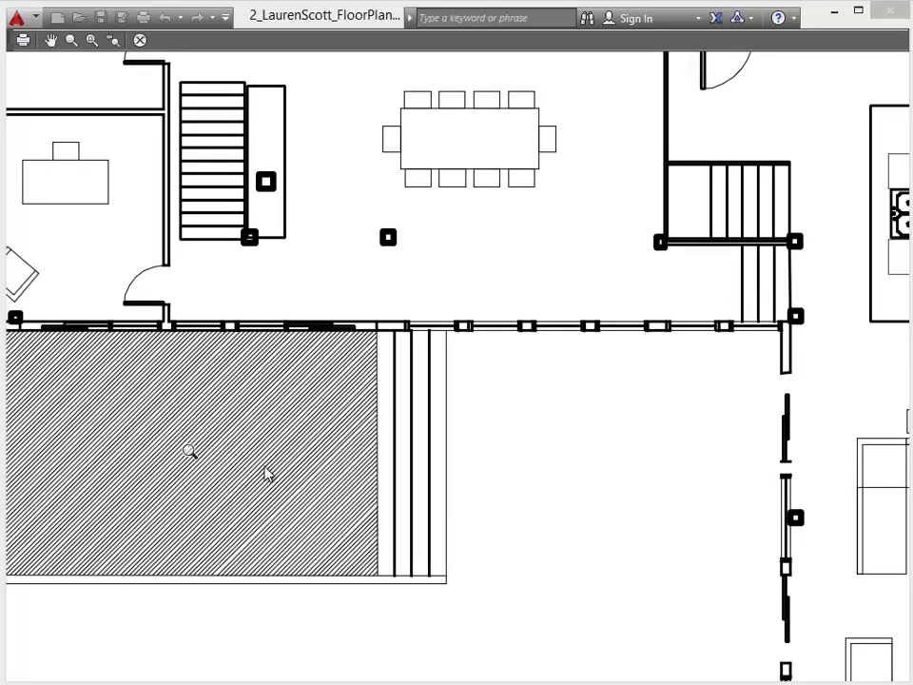
scroll(265, 473, "down", 4)
scroll(373, 401, "up", 4)
scroll(390, 411, "down", 2)
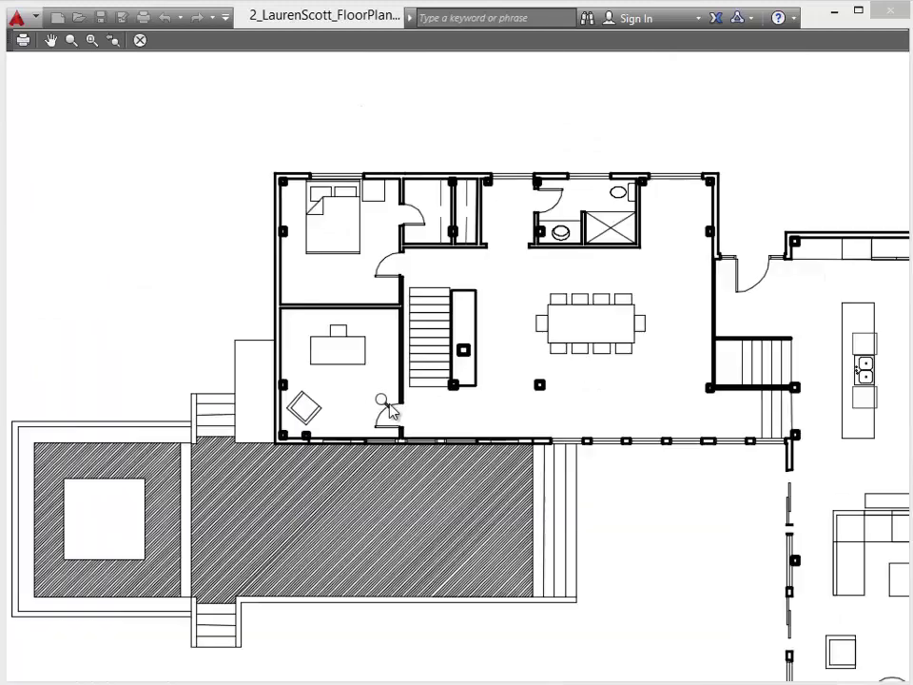
scroll(390, 409, "down", 4)
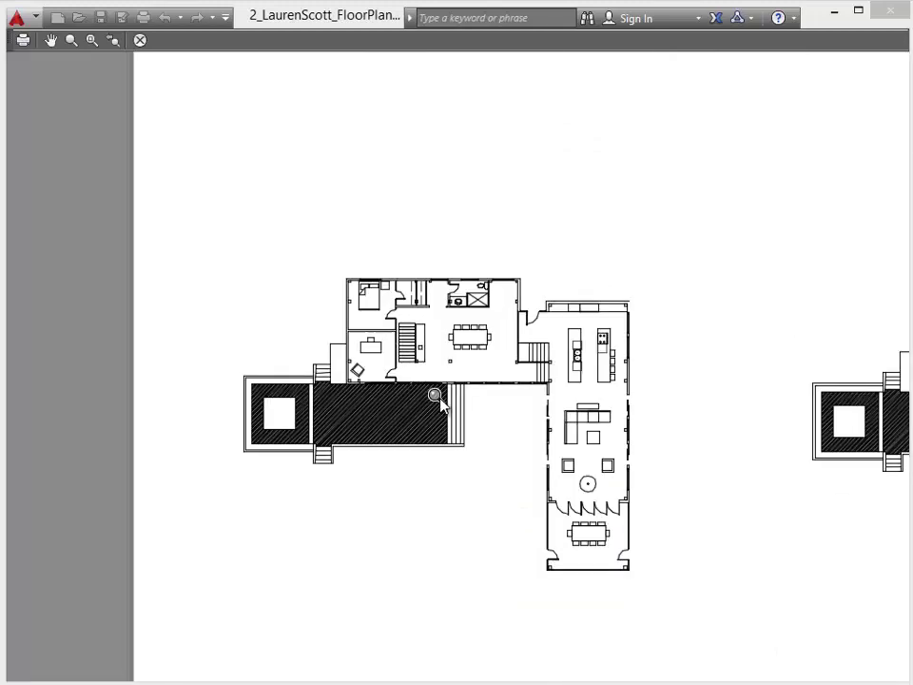
scroll(433, 392, "up", 3)
key("Escape")
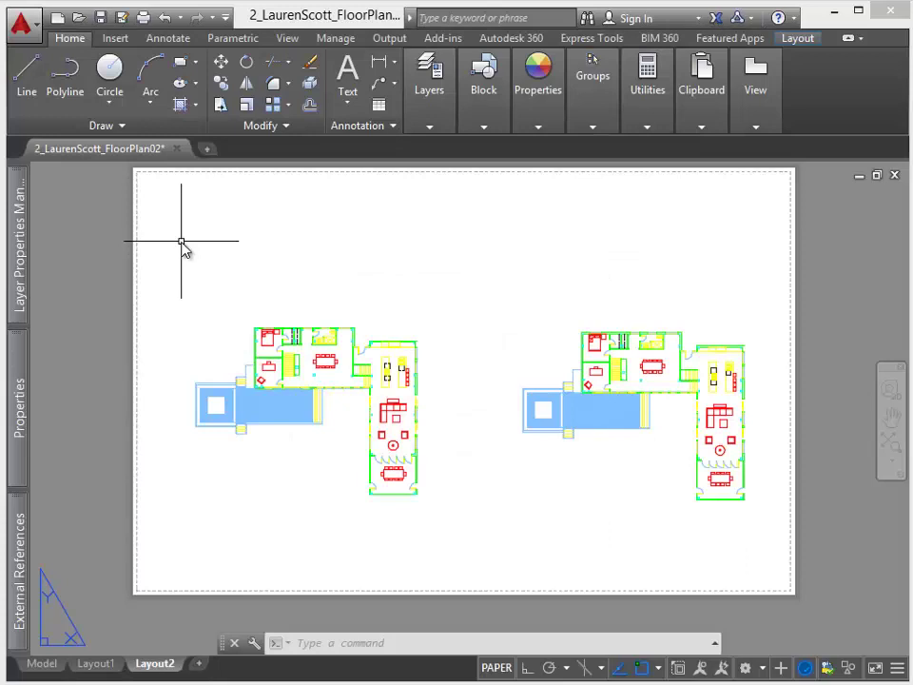
Step: Plot Layout2 to Adobe PDF with the current plot settings and bring the PDF save dialog fully into view
left_click(29, 29)
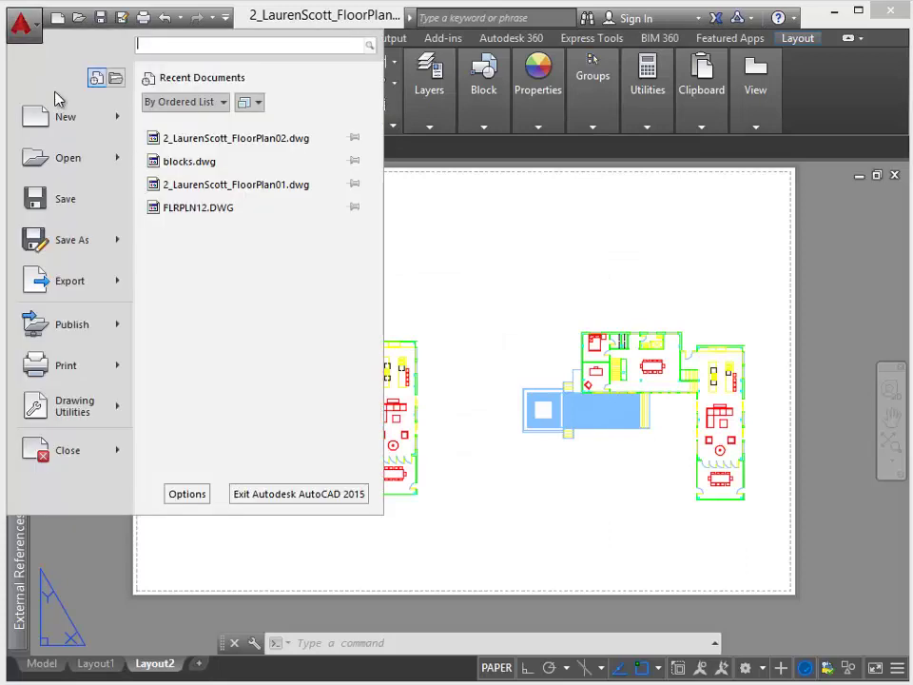
mouse_move(92, 364)
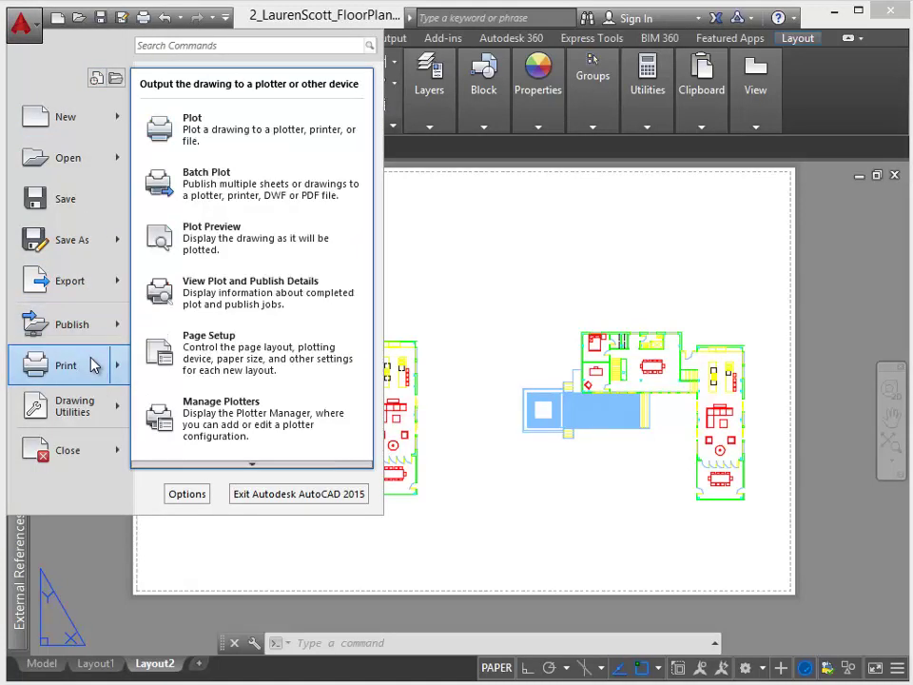
left_click(274, 154)
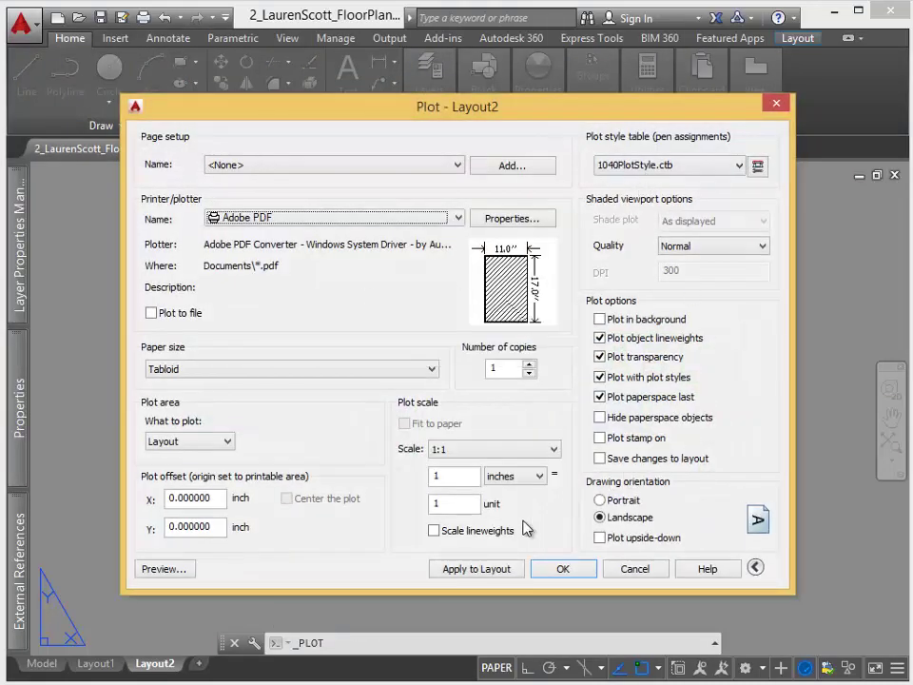
left_click(577, 571)
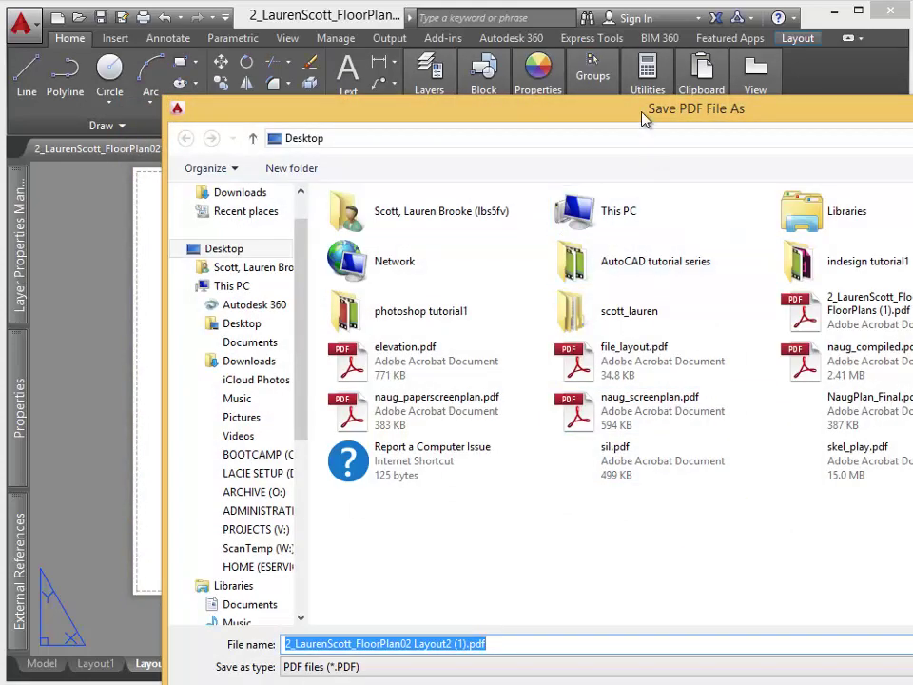
left_click_drag(632, 107, 464, 36)
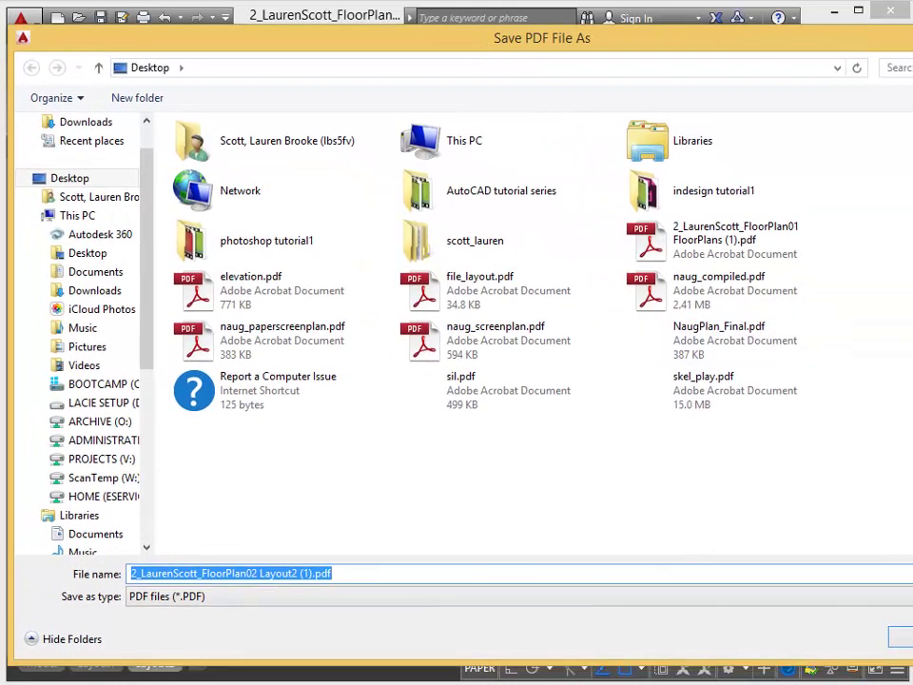